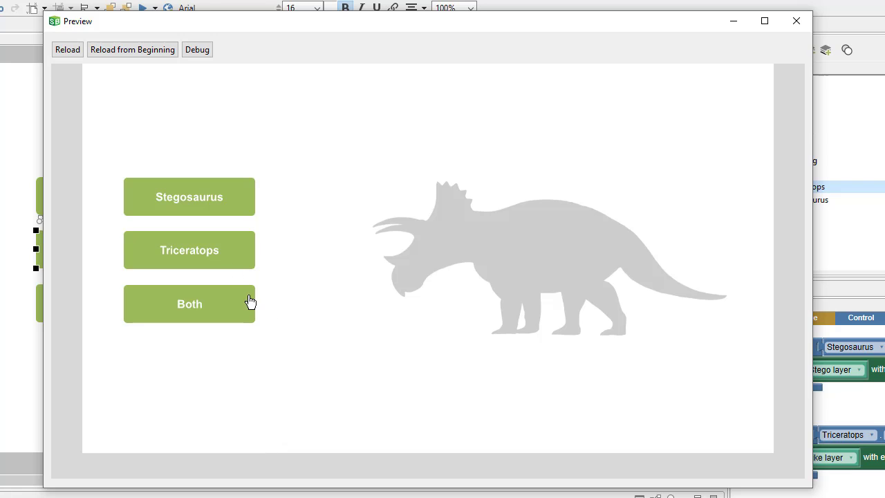
Step: Test the Stegosaurus, Triceratops and Both buttons in the preview of the finished page
click(230, 213)
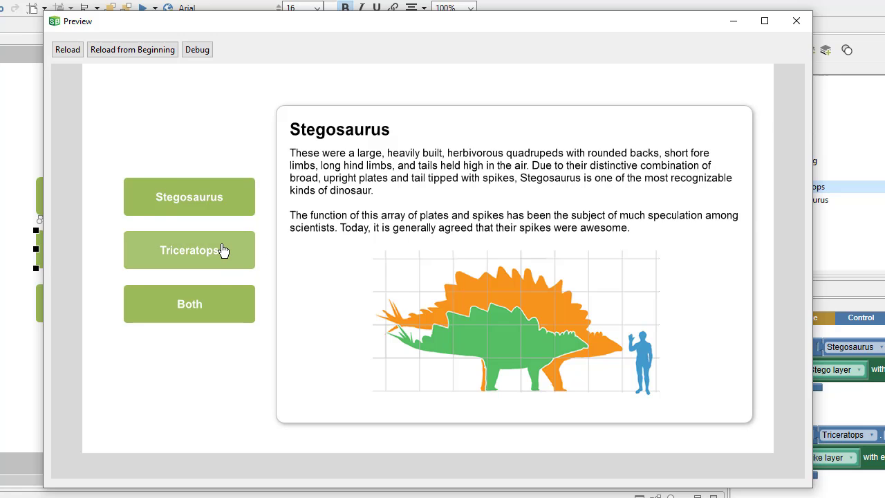
click(222, 250)
click(222, 303)
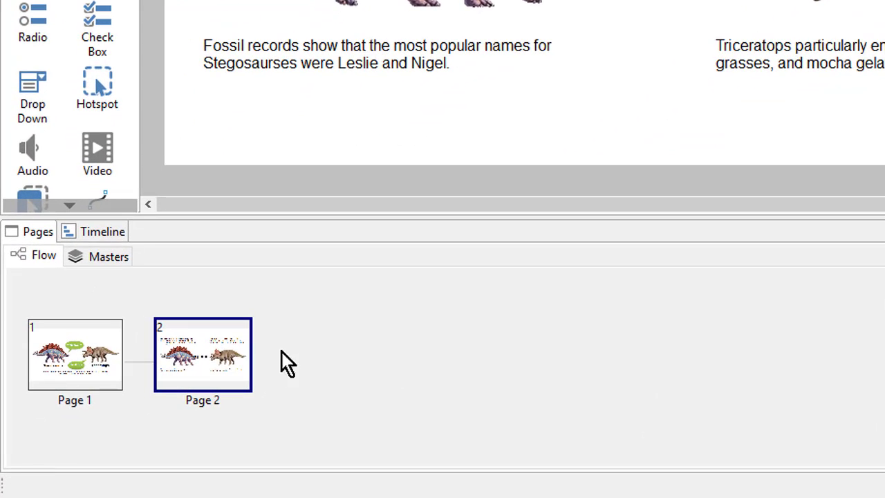
Step: Add a new page after Page 2 and place a slightly enlarged button in the page's upper-left area
right_click(206, 354)
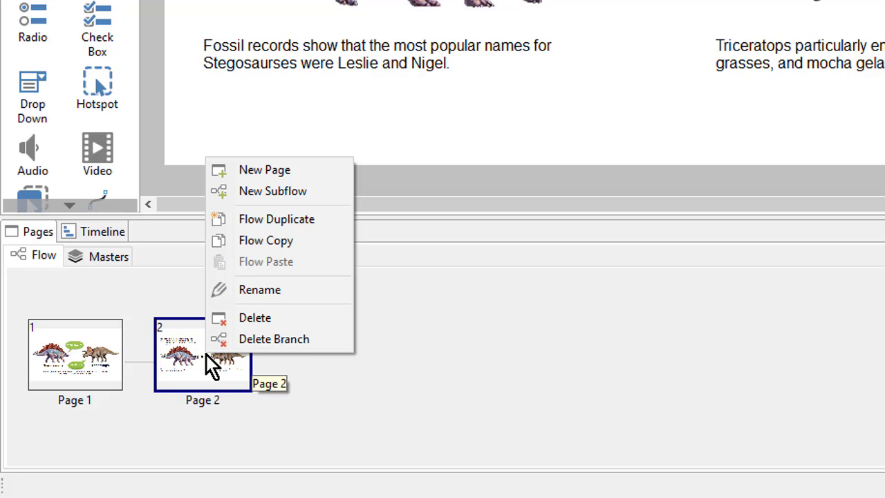
click(332, 170)
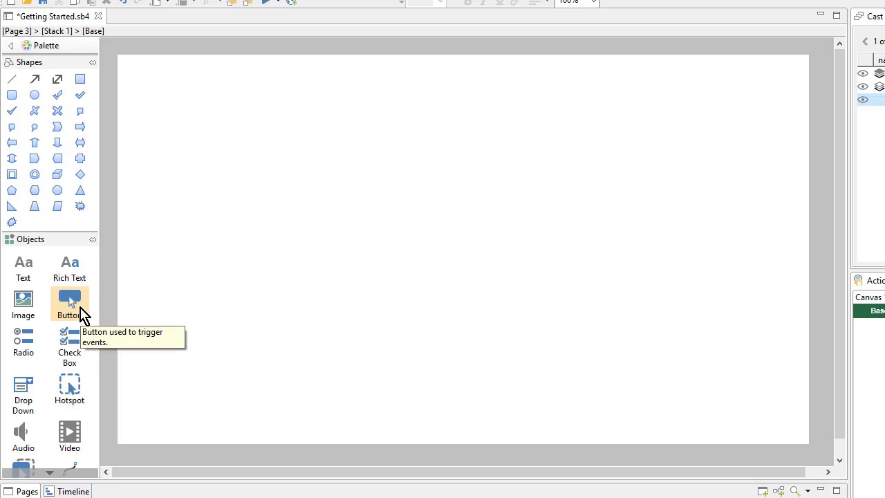
click(80, 311)
click(158, 147)
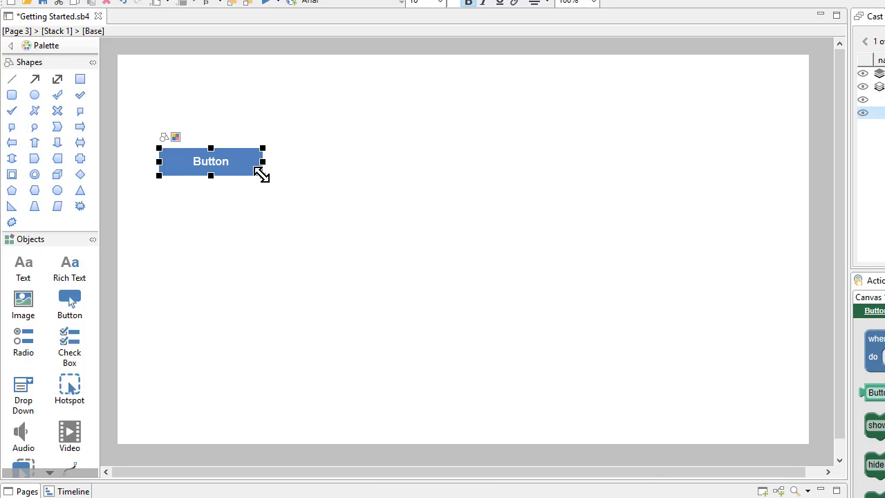
drag(262, 175, 287, 185)
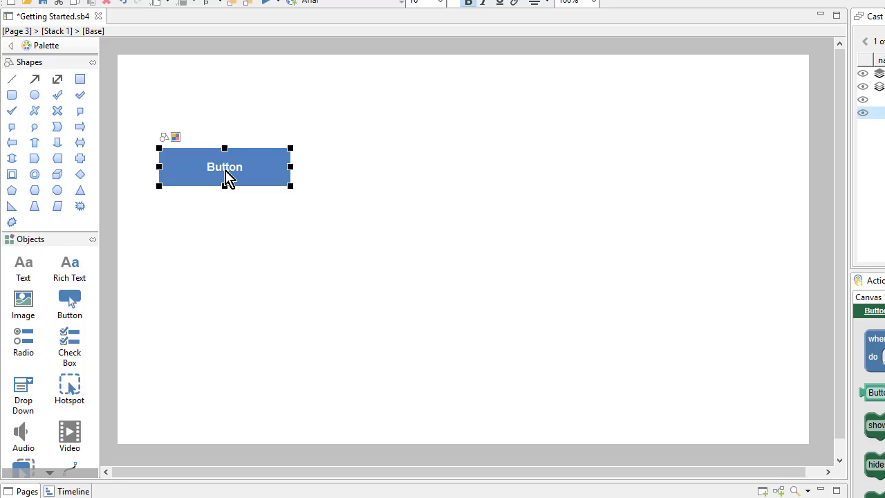
Step: Label the new button Stegosaurus
double_click(228, 174)
text(Stegosaurus)
click(233, 285)
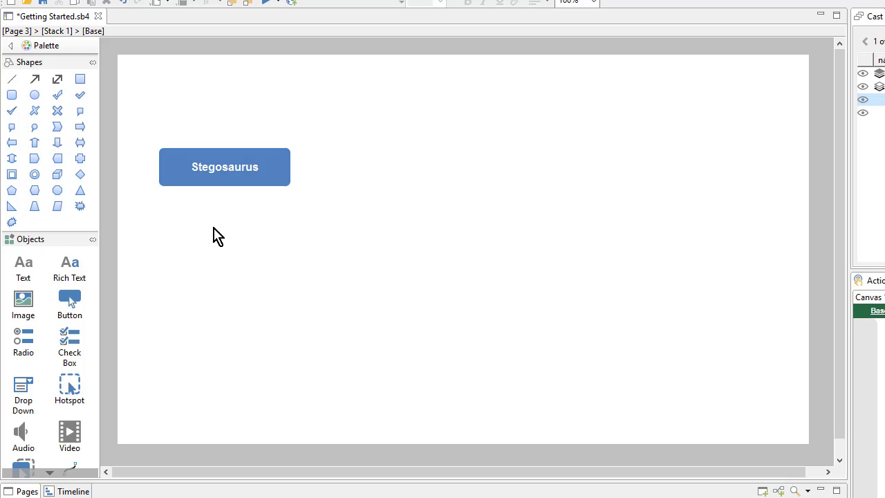
Step: Apply the solid green style (style10) to the Stegosaurus button
click(213, 180)
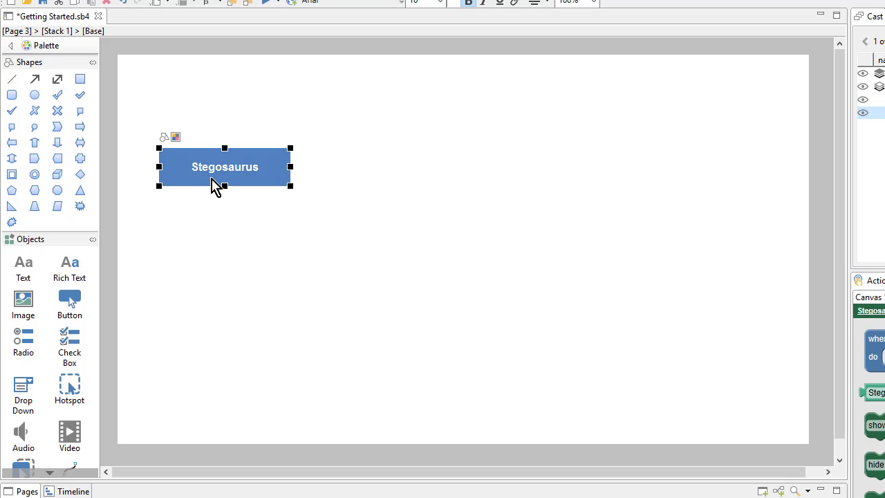
click(174, 137)
drag(224, 134, 366, 130)
click(518, 191)
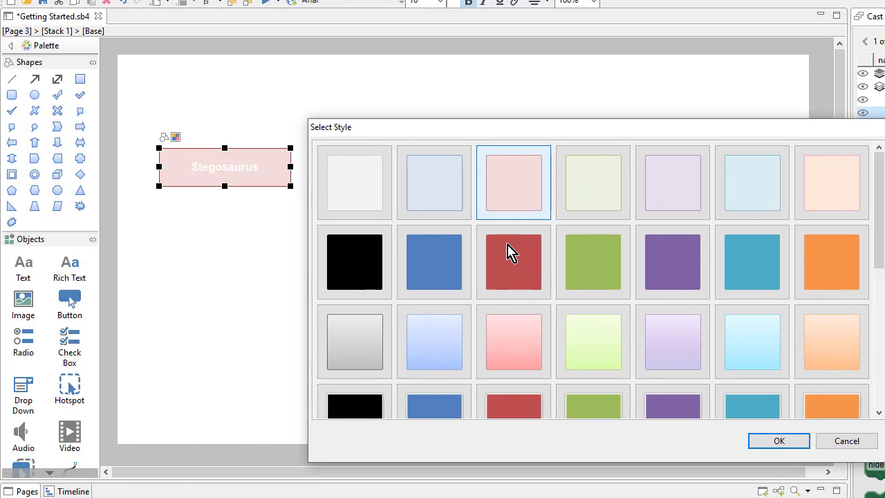
click(508, 271)
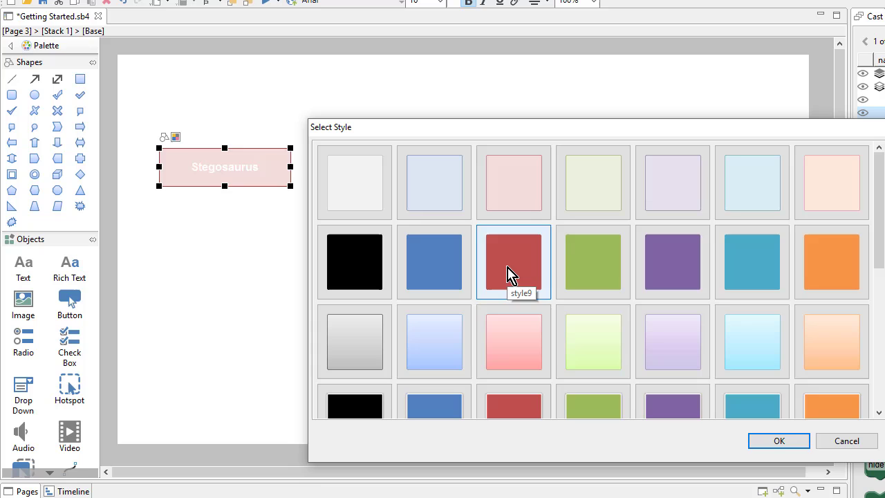
click(605, 348)
click(600, 275)
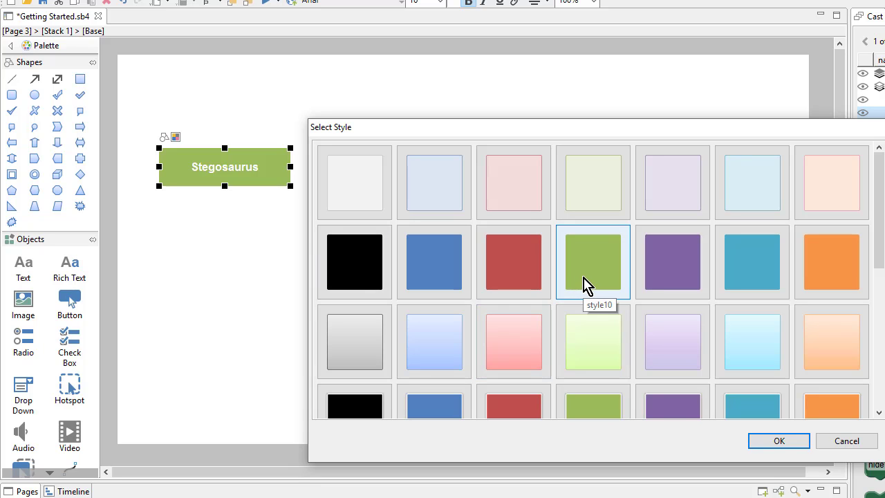
click(765, 448)
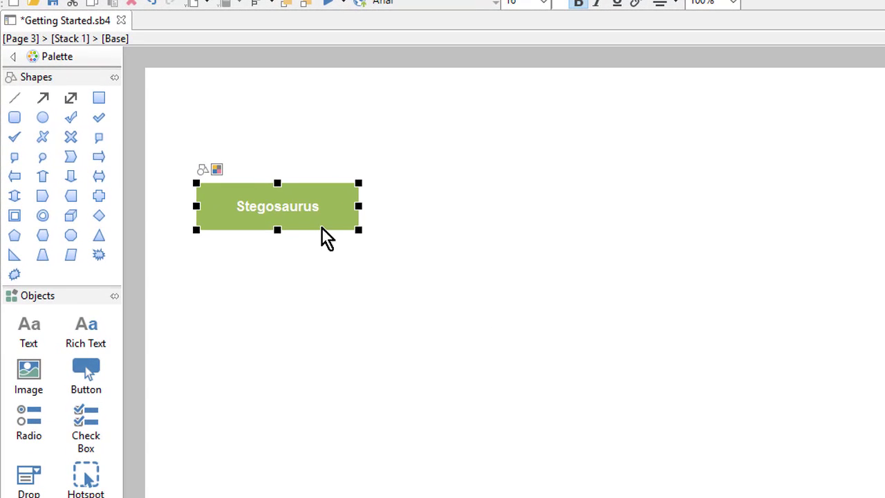
Step: Duplicate the Stegosaurus button twice and spread the copies out below the original
right_click(312, 217)
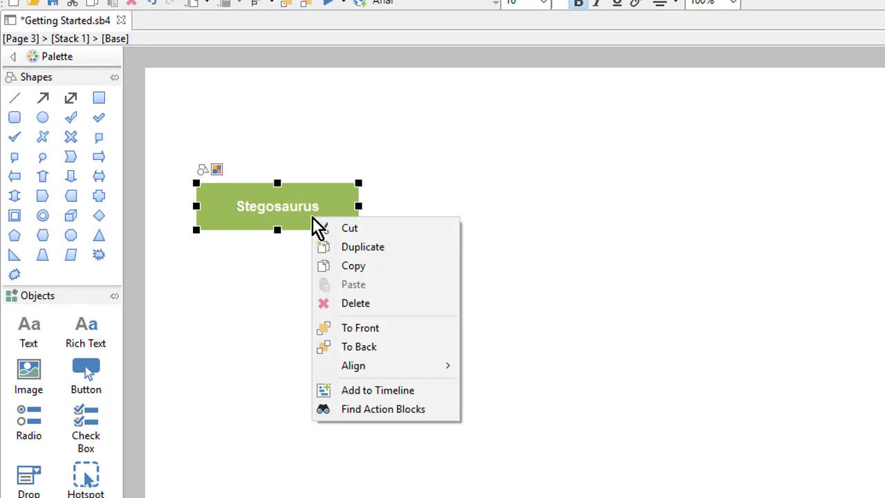
click(393, 248)
right_click(351, 239)
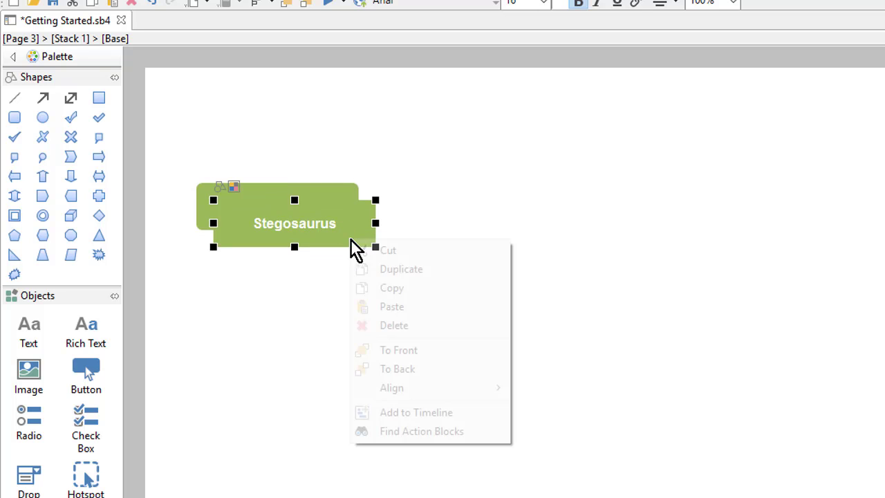
click(407, 271)
drag(374, 248, 341, 350)
click(343, 239)
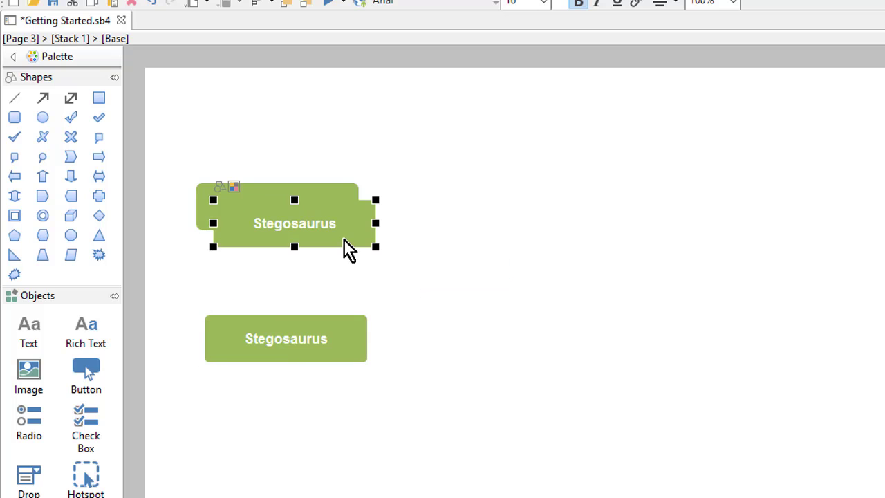
drag(343, 239, 358, 289)
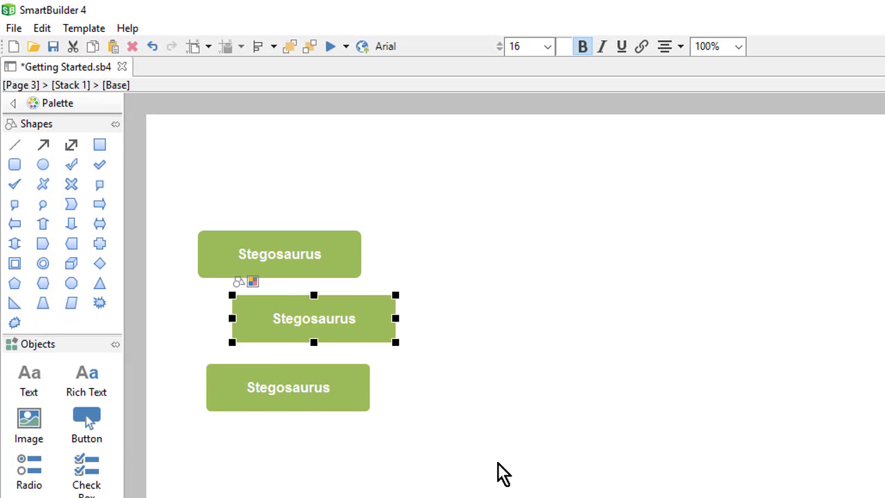
Step: Left-align and vertically distribute the three buttons, and move the column slightly down and left on the page
drag(497, 462, 179, 179)
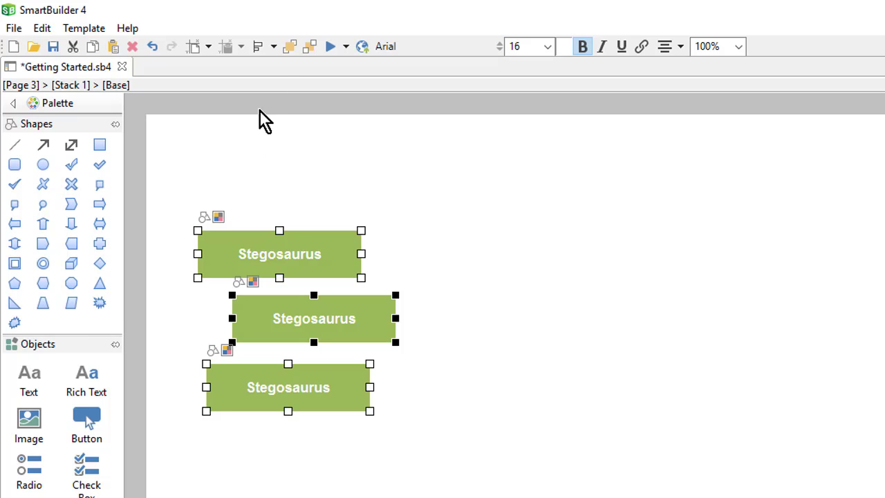
click(273, 47)
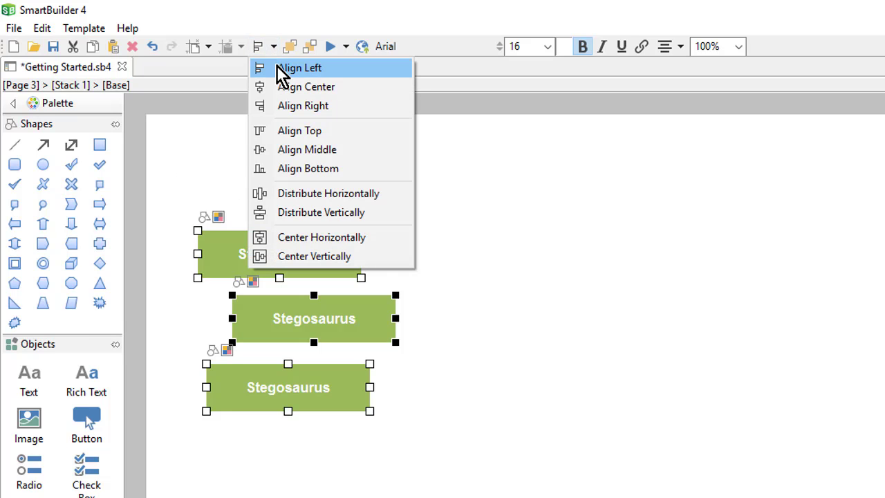
click(354, 68)
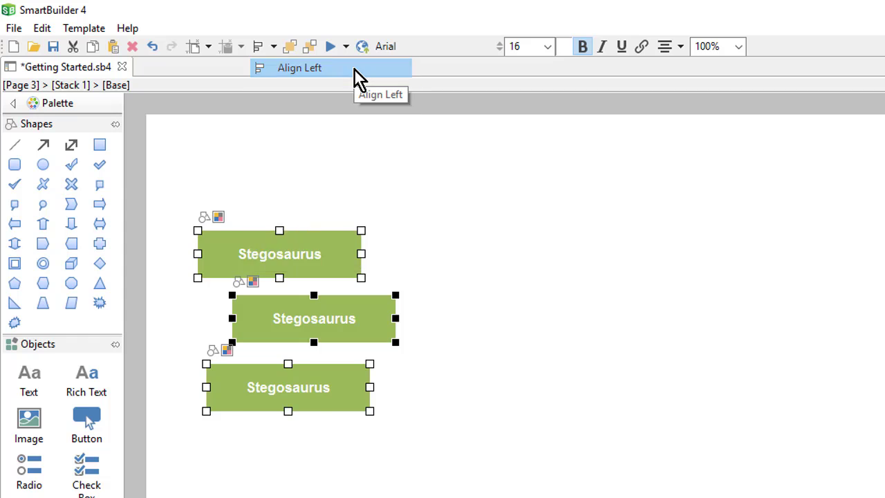
click(274, 47)
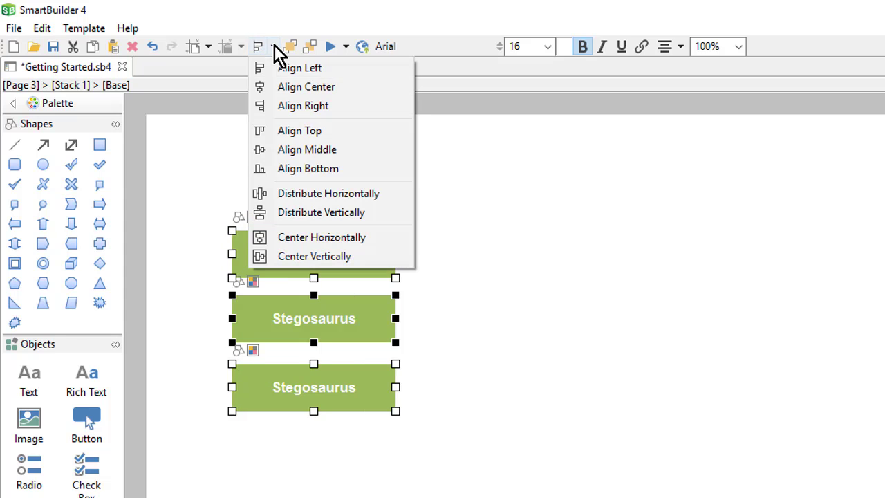
click(382, 220)
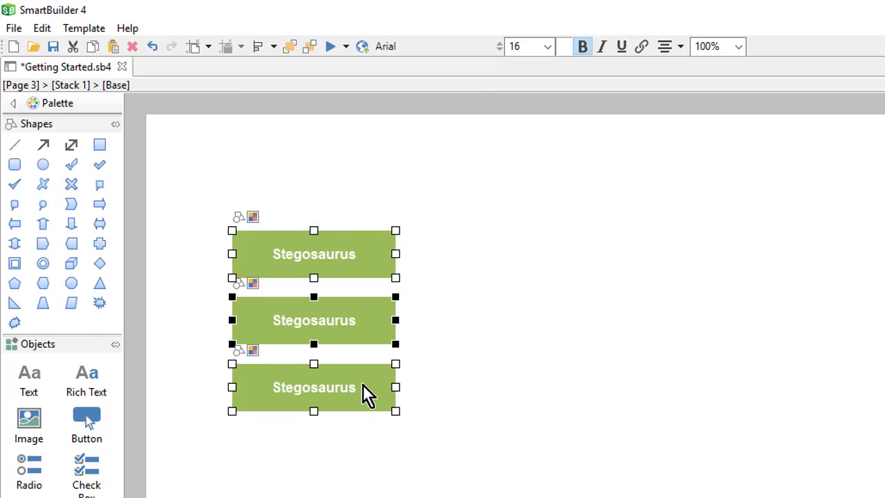
drag(371, 379, 338, 402)
click(419, 421)
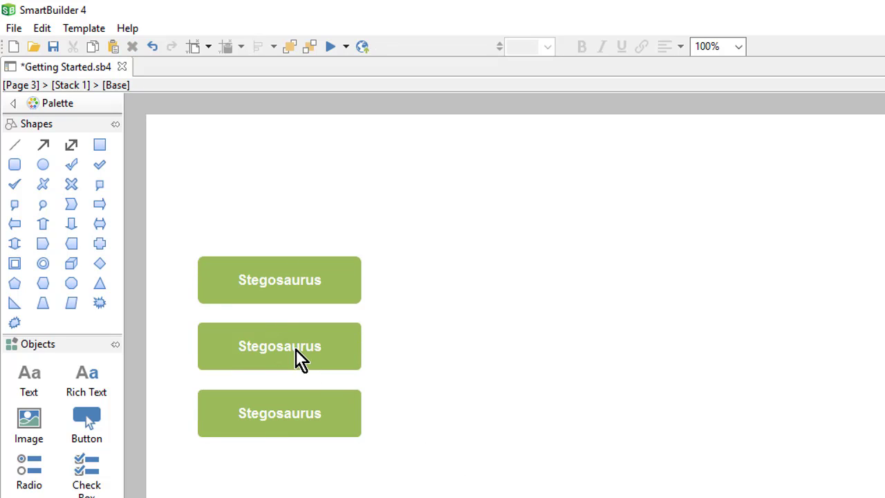
Step: Relabel the middle button Triceratops and the bottom button Both
click(273, 348)
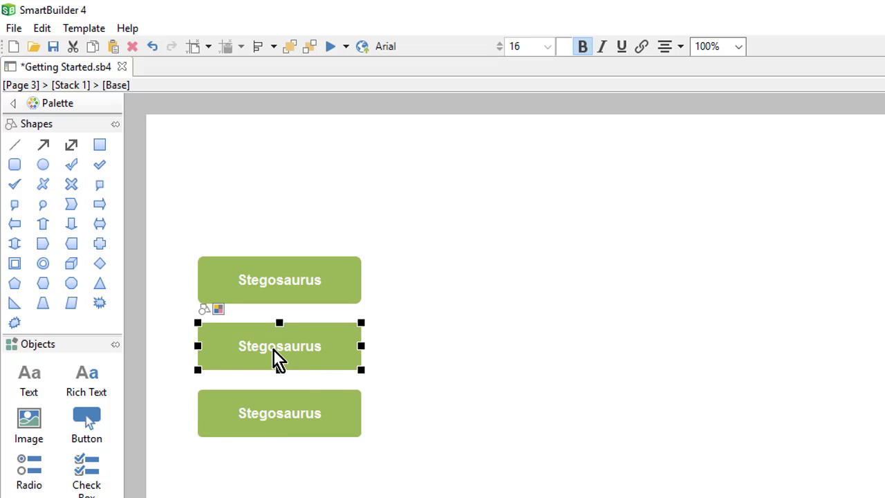
click(274, 348)
text(Tric)
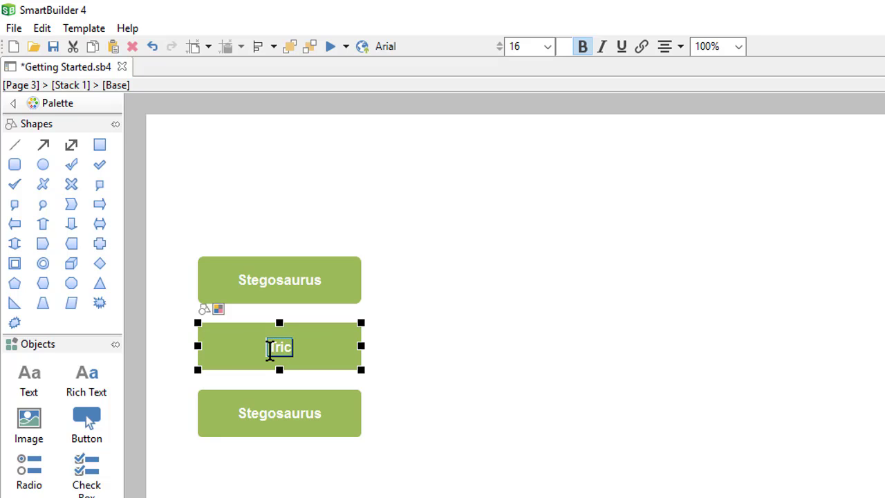
text(eratops)
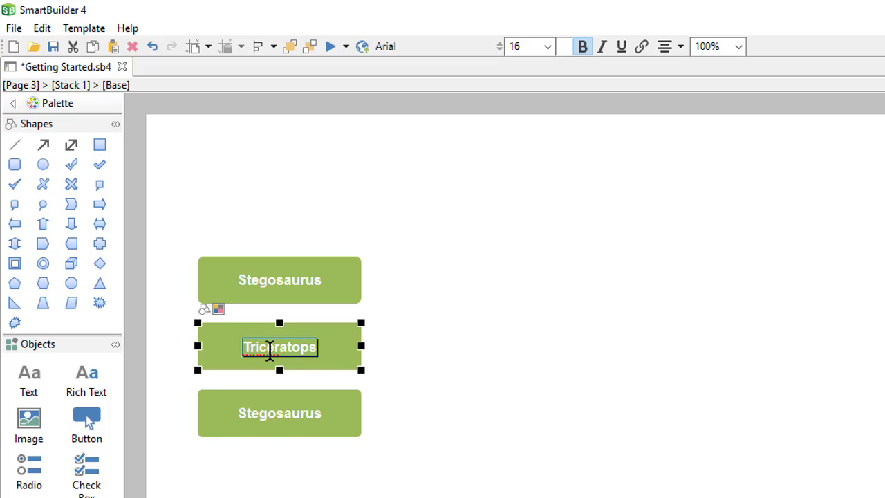
double_click(286, 417)
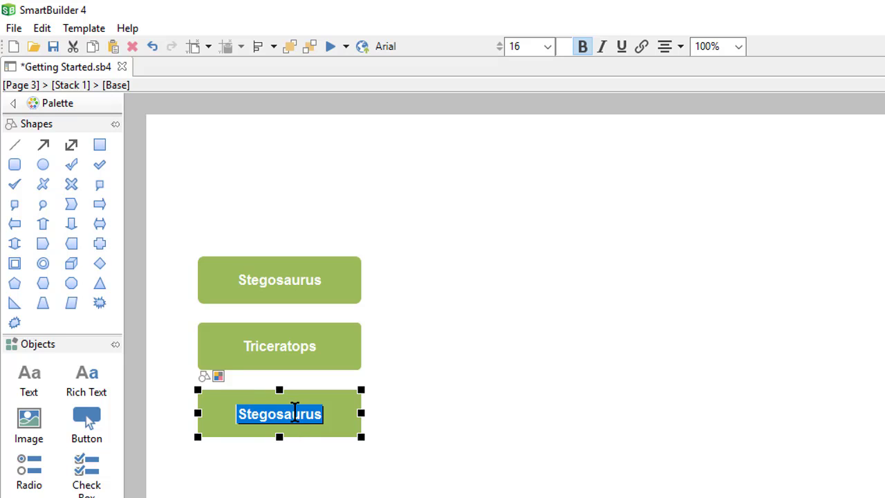
text(Both)
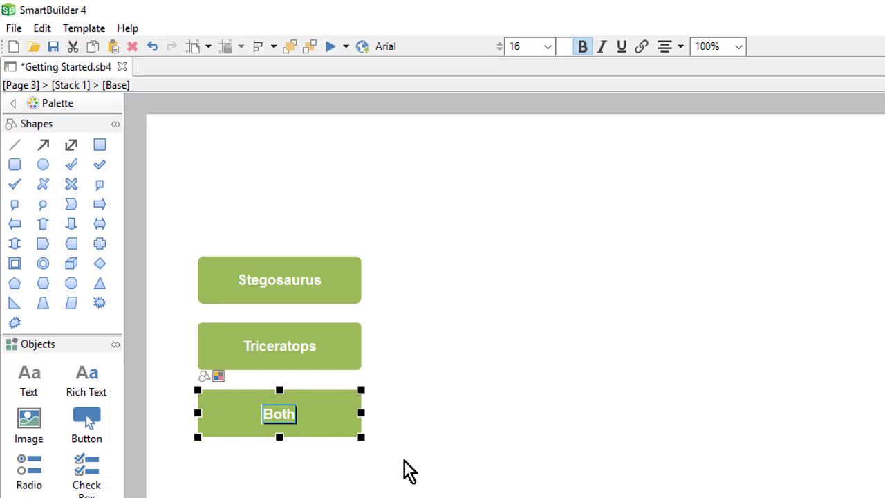
click(408, 477)
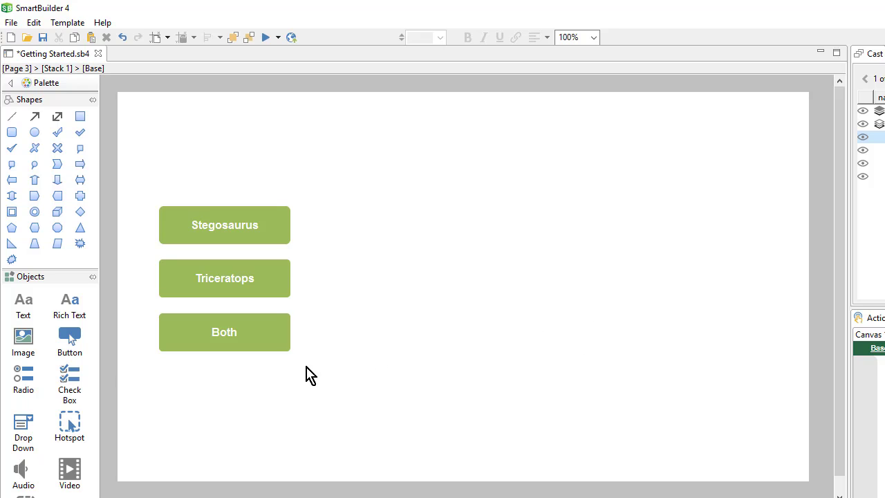
Step: Insert the dino.png image and position it on the page to the right of the three buttons
click(29, 346)
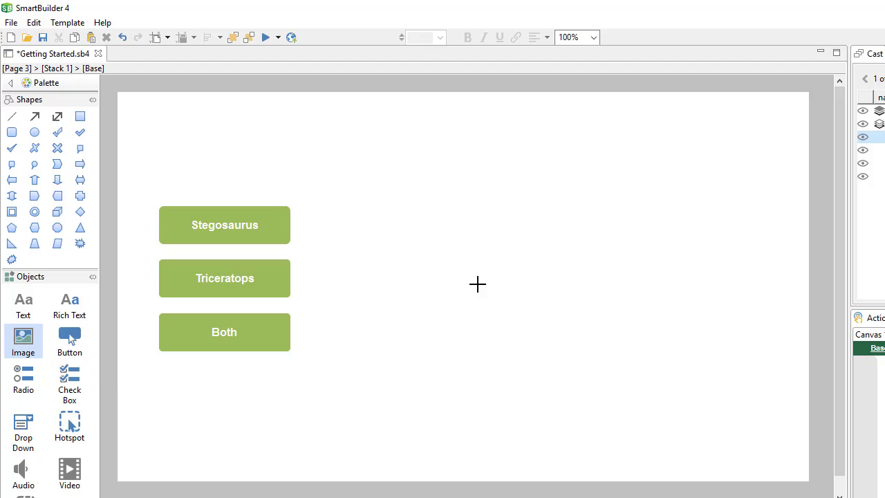
click(482, 275)
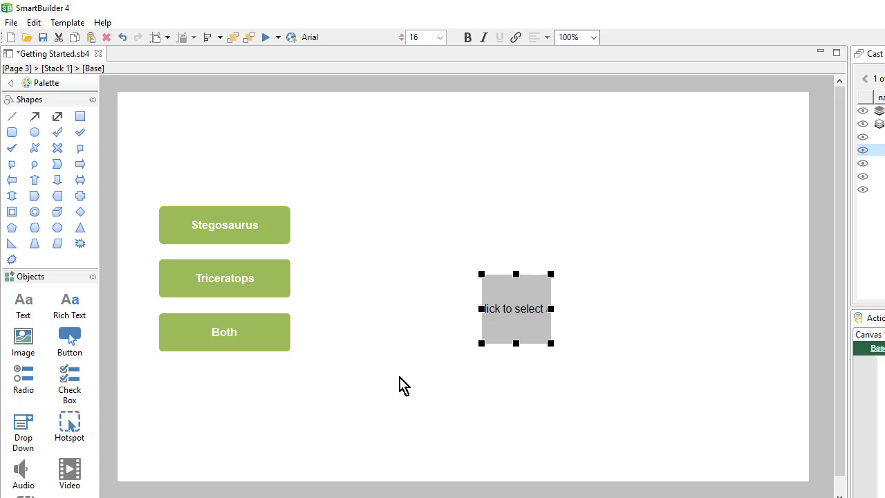
click(508, 325)
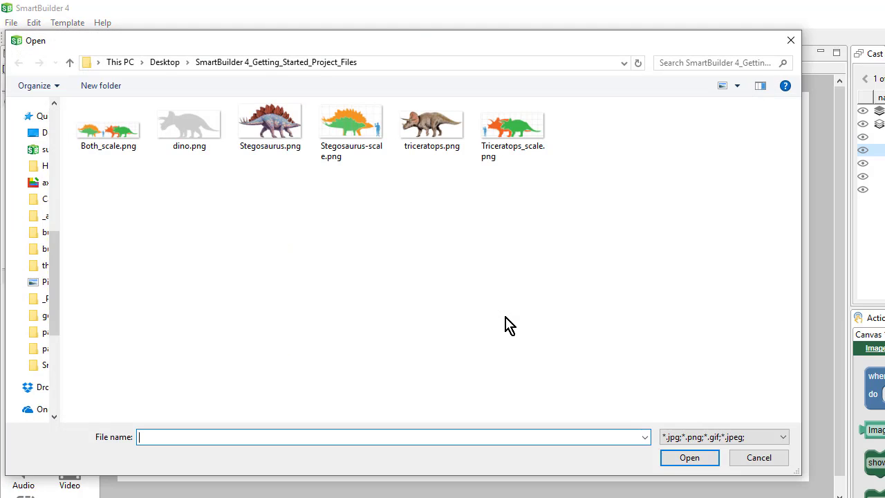
click(181, 155)
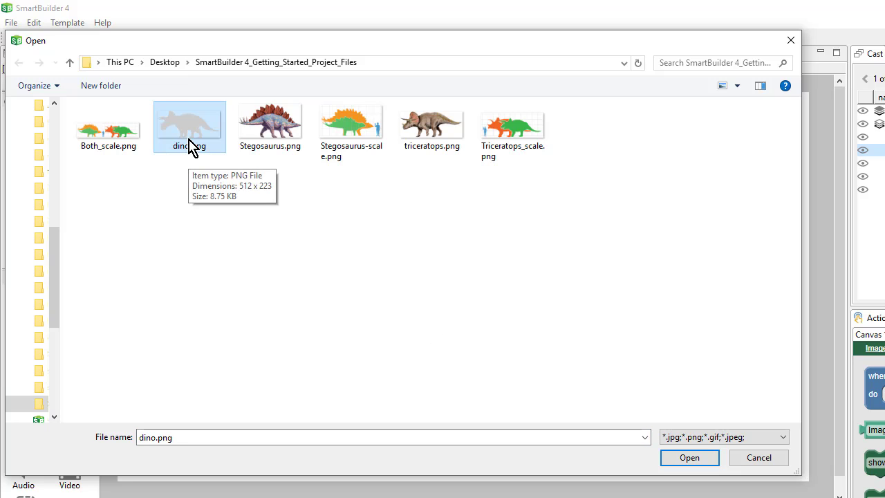
double_click(189, 140)
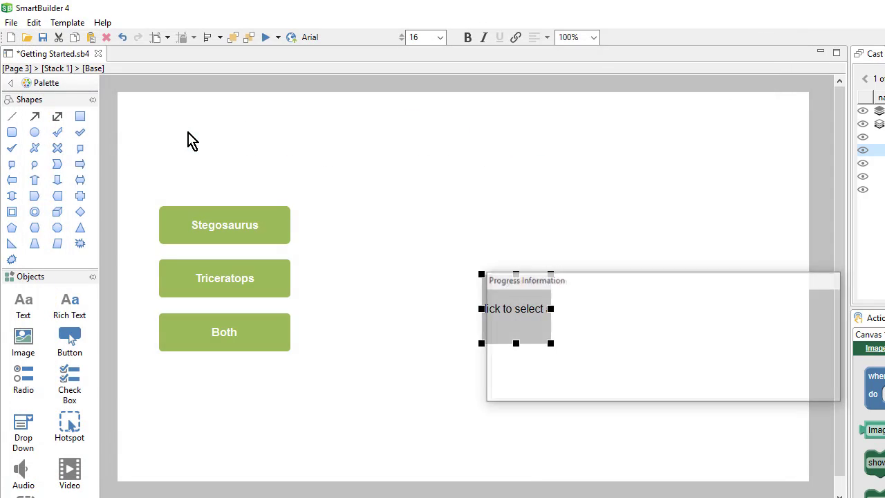
drag(661, 357, 583, 295)
click(600, 423)
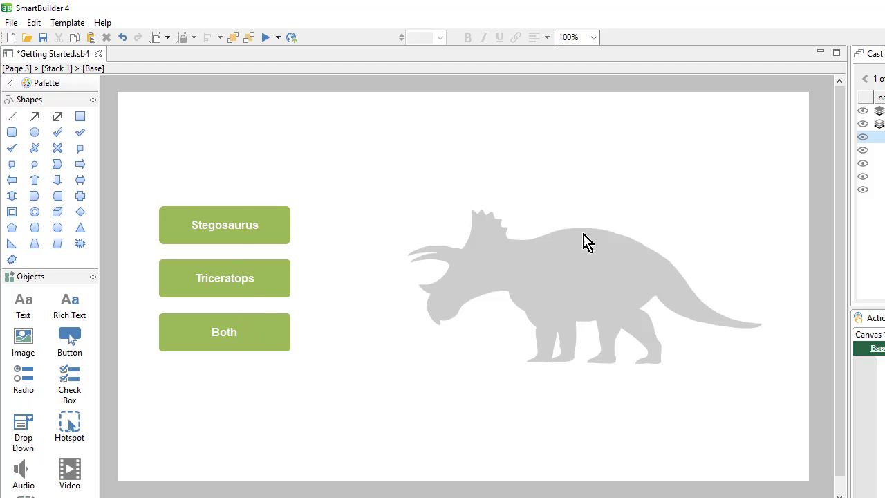
Step: Draw a large rounded rectangle over the dinosaur image, to the right of the button column
click(13, 133)
mouse_move(311, 160)
mouse_down()
mouse_move(604, 356)
mouse_move(761, 409)
mouse_up()
Step: Add a text box reading "sdfsfdgs dfgsdf" and an empty image placeholder inside the blue rounded rectangle
click(26, 313)
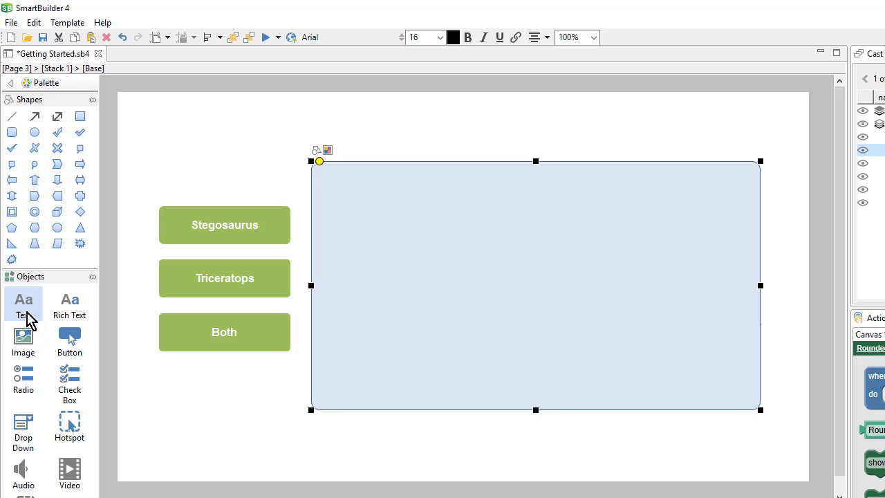
click(335, 176)
text(sdfsfdgs dfgsdf)
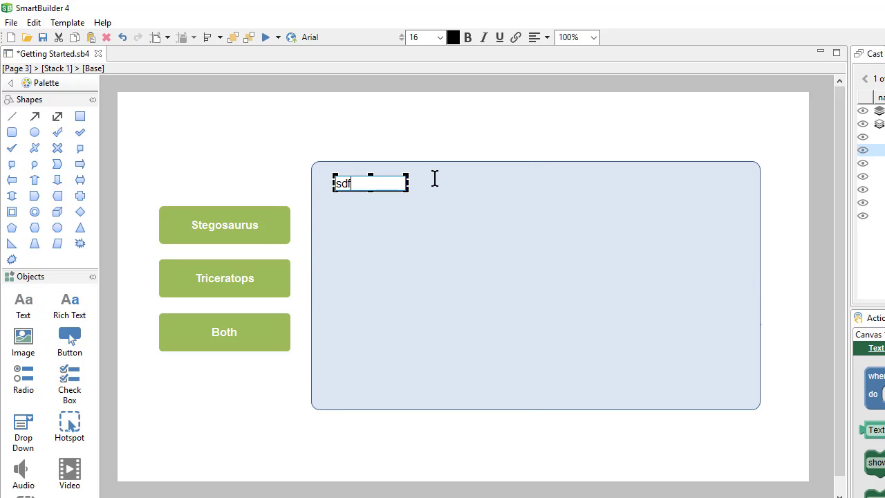
click(409, 159)
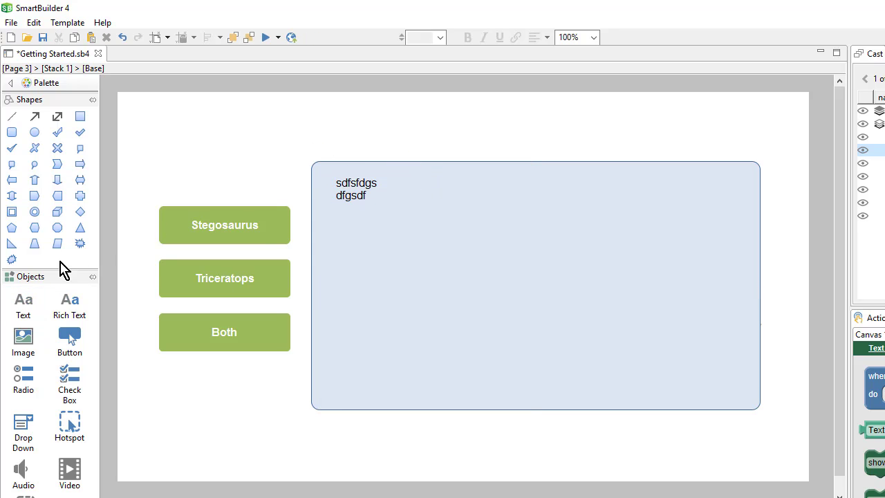
click(23, 338)
click(357, 222)
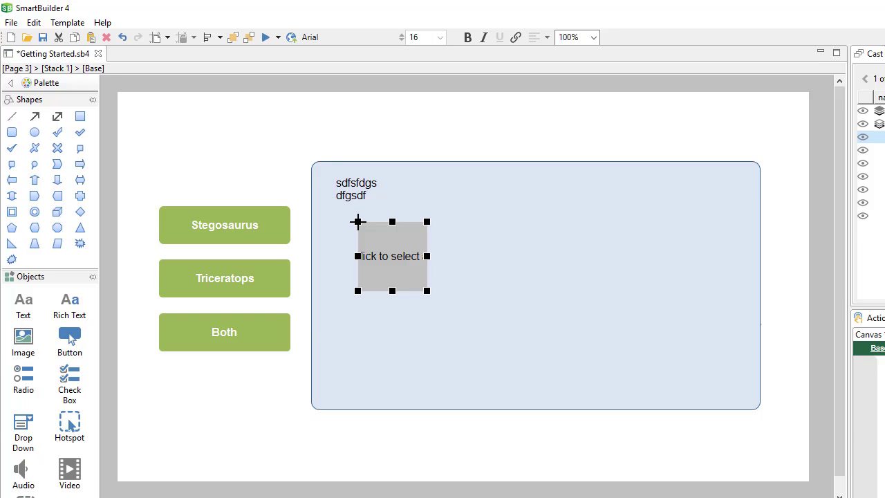
Step: Create an onClick event for the Stegosaurus button that shows Rounded Rectangle 1 with the Default effect
click(276, 242)
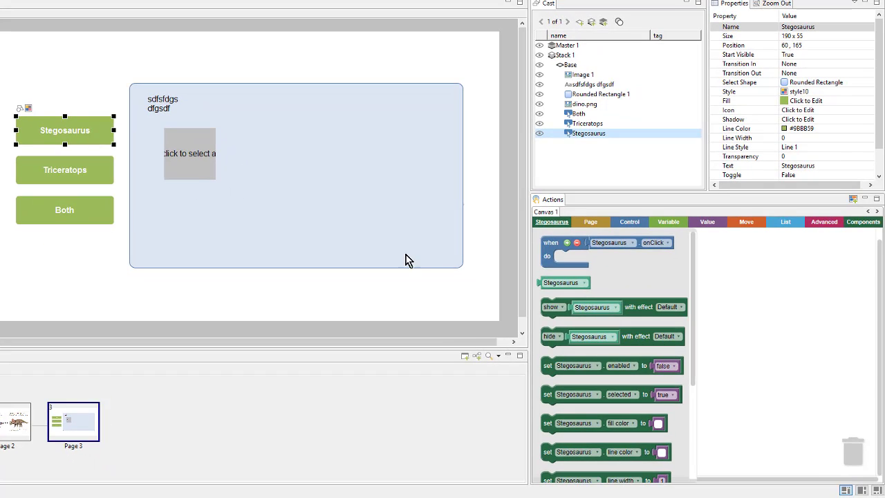
drag(543, 254, 546, 270)
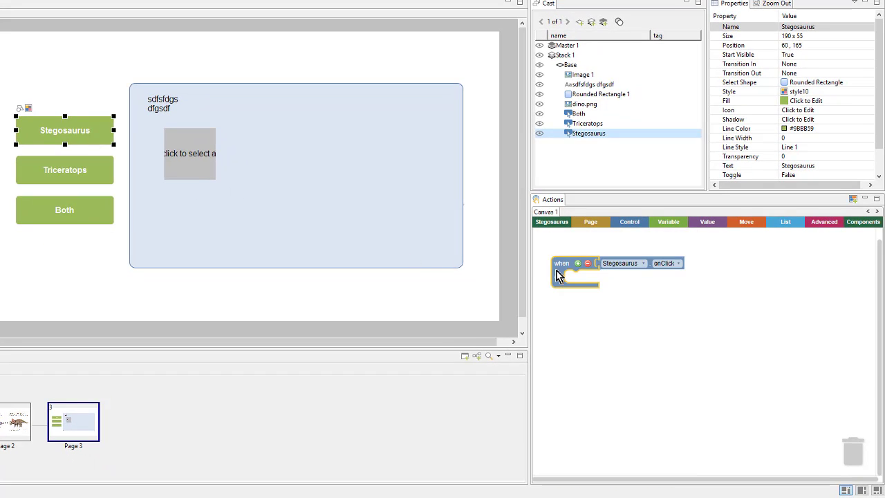
click(270, 213)
click(549, 221)
drag(568, 336, 577, 283)
Step: Add show actions for the placeholder text and Image 1 to the Stegosaurus onClick event
click(166, 109)
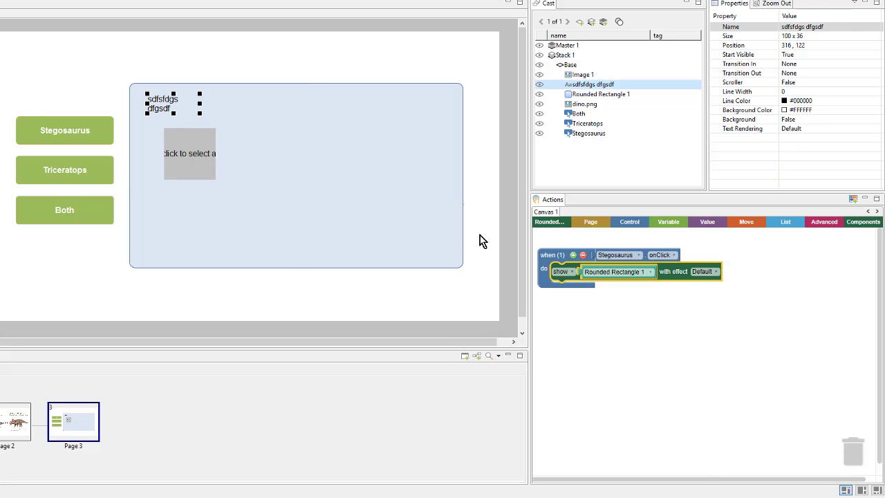
click(549, 222)
drag(546, 316, 562, 296)
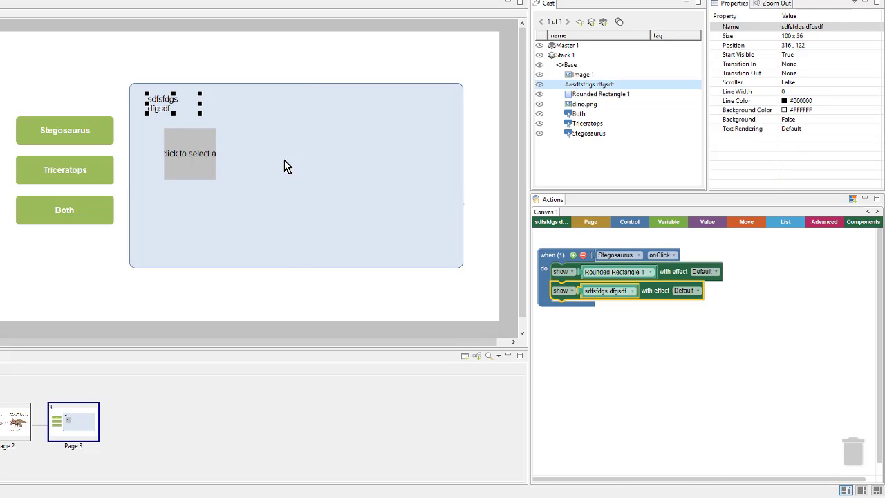
click(178, 166)
click(550, 221)
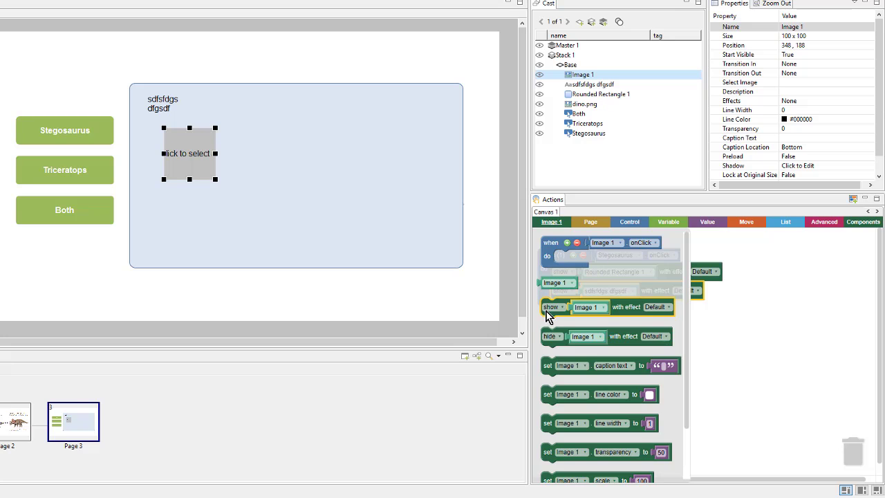
drag(549, 315, 557, 325)
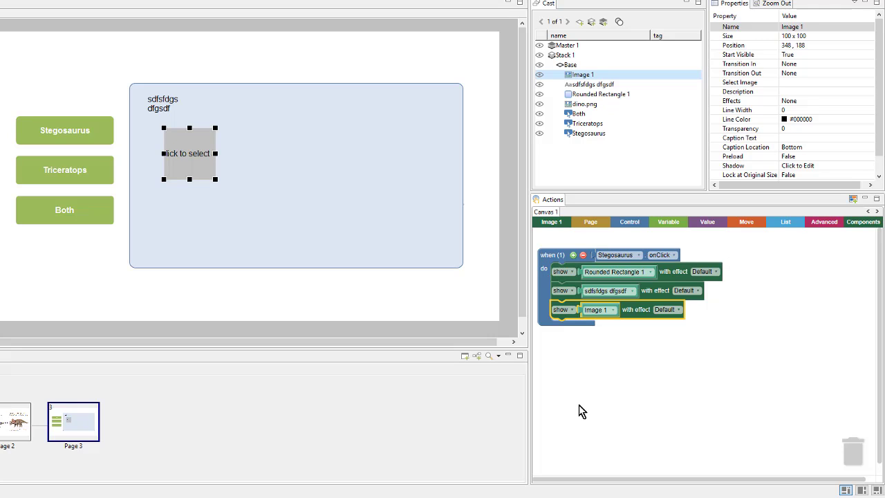
click(665, 366)
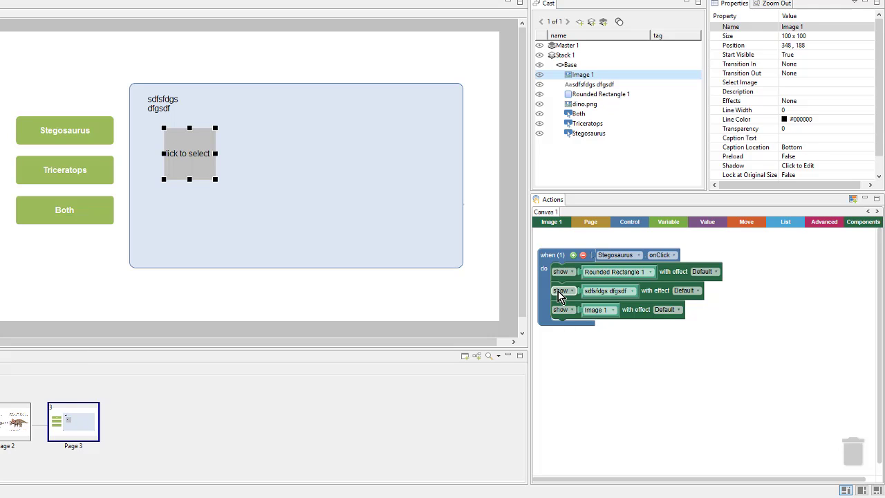
Step: Discard the Stegosaurus onClick block and delete the rounded rectangle, placeholder text and empty image from the base layer
drag(547, 281, 854, 448)
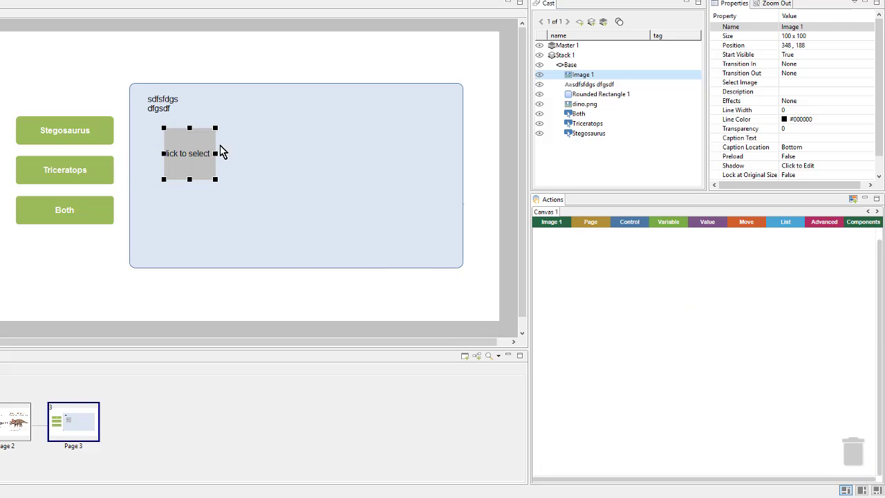
click(293, 145)
key(Delete)
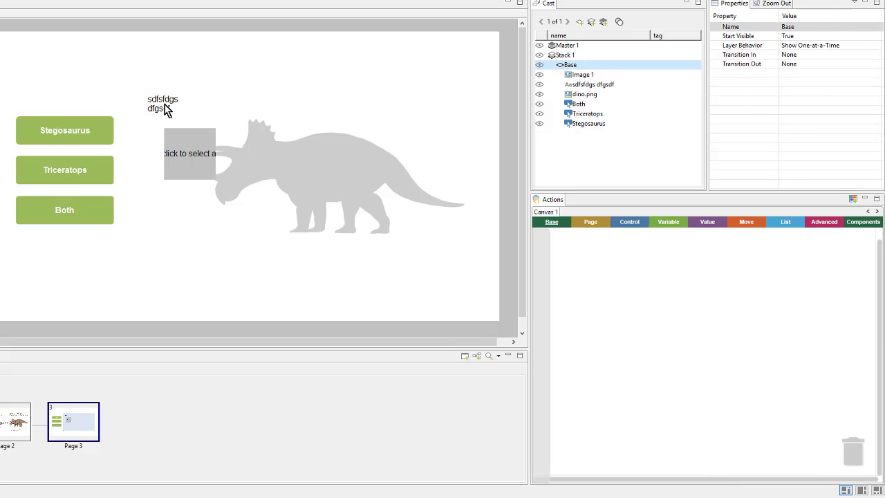
click(166, 105)
key(Delete)
click(188, 171)
key(Delete)
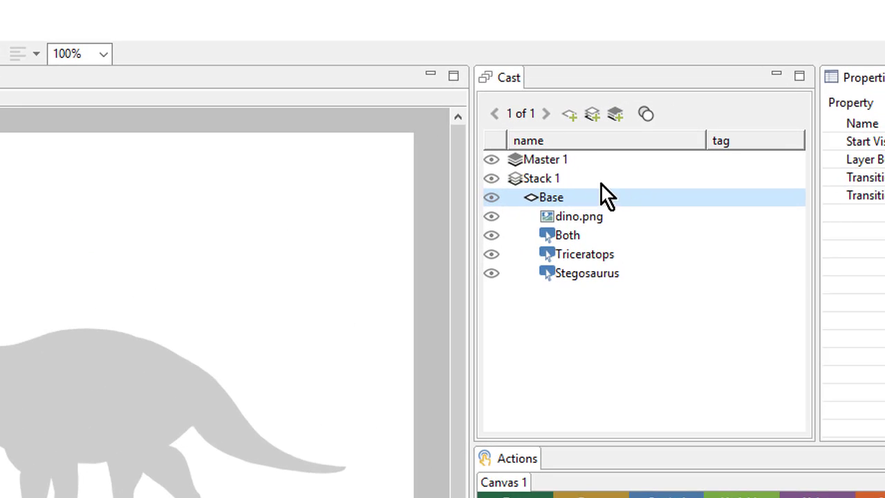
Step: Add a new layer to Stack 1 and draw a large rounded rectangle on it, covering the dinosaur beside the buttons
click(568, 114)
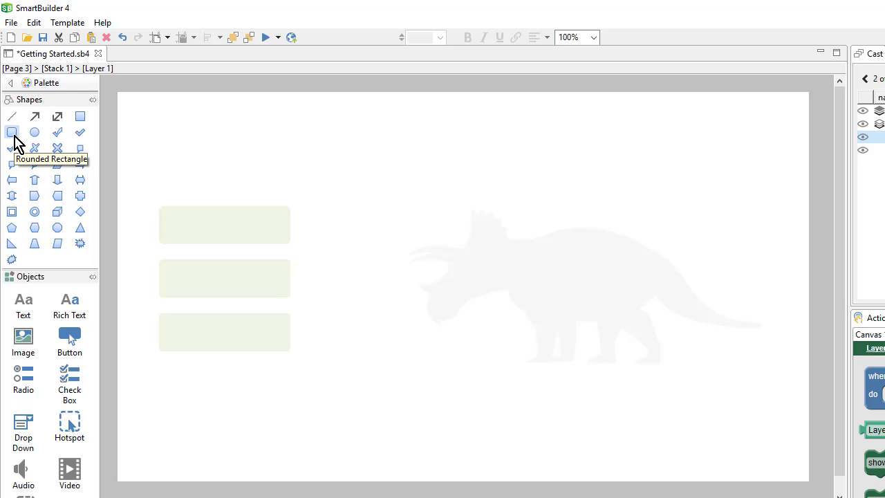
click(12, 133)
drag(311, 154, 787, 423)
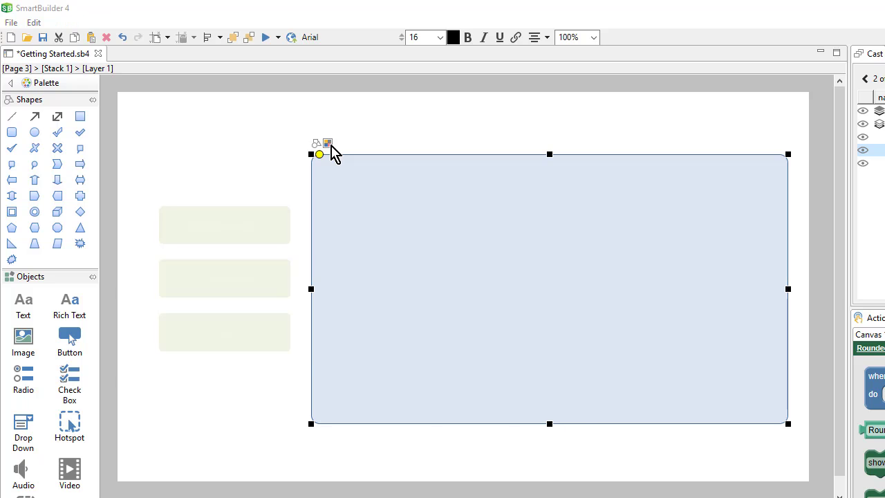
Step: Apply the white drop-shadow style, second swatch in the second row, to the rounded rectangle
click(331, 144)
drag(330, 50, 477, 182)
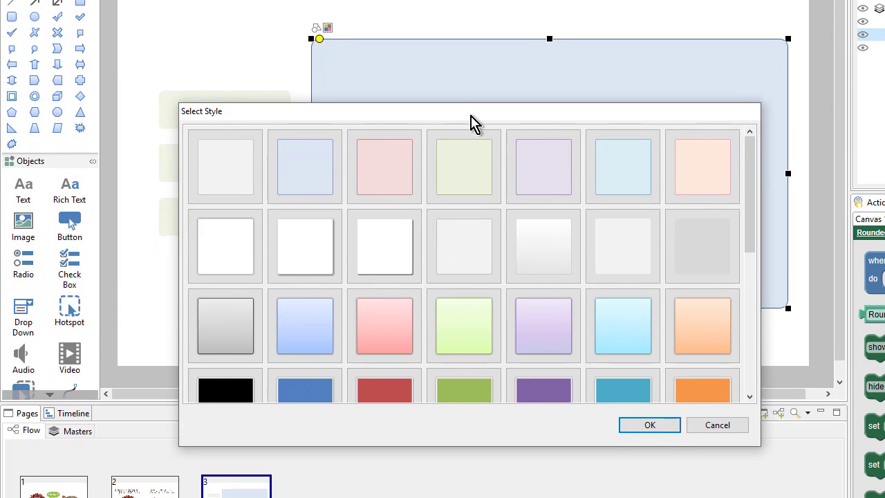
click(336, 263)
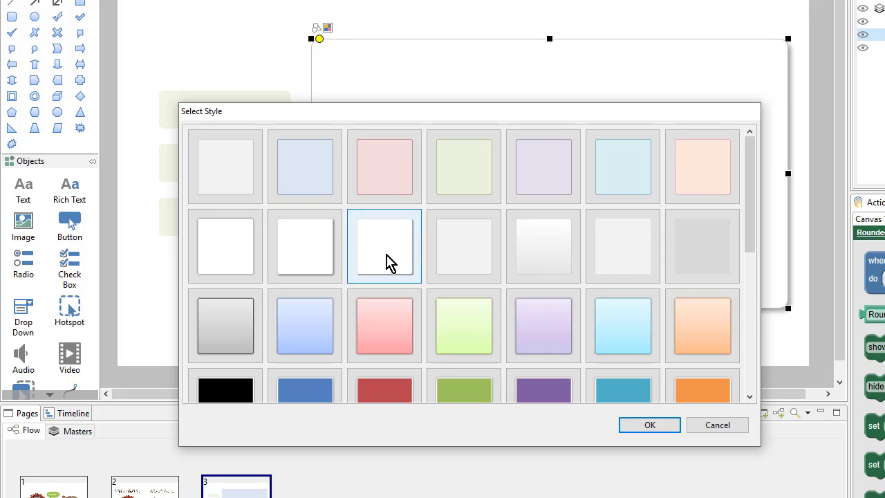
click(389, 263)
click(329, 260)
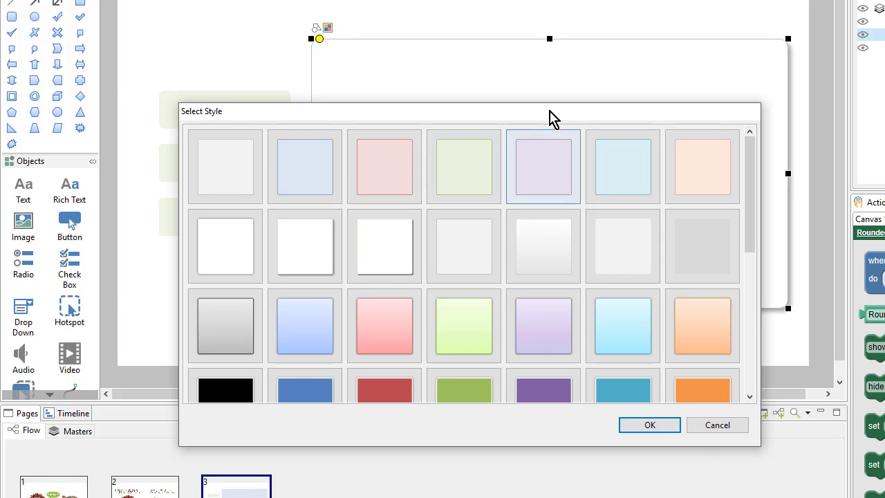
drag(549, 114, 414, 112)
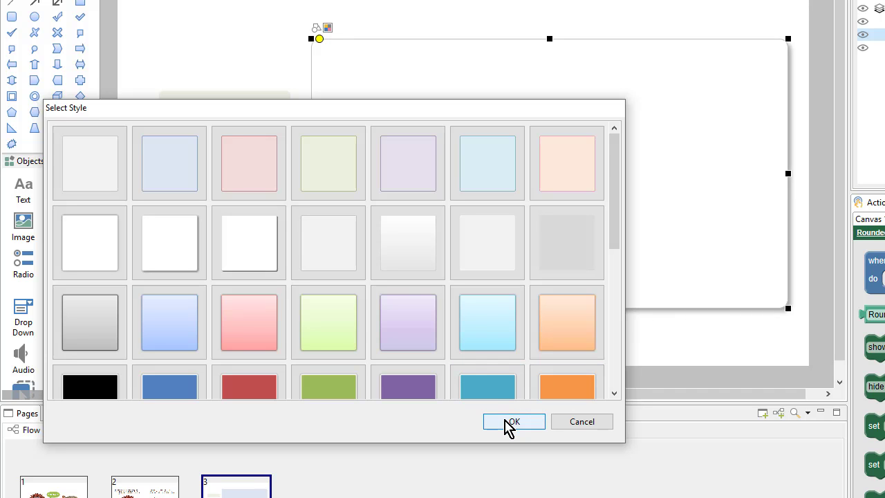
click(508, 423)
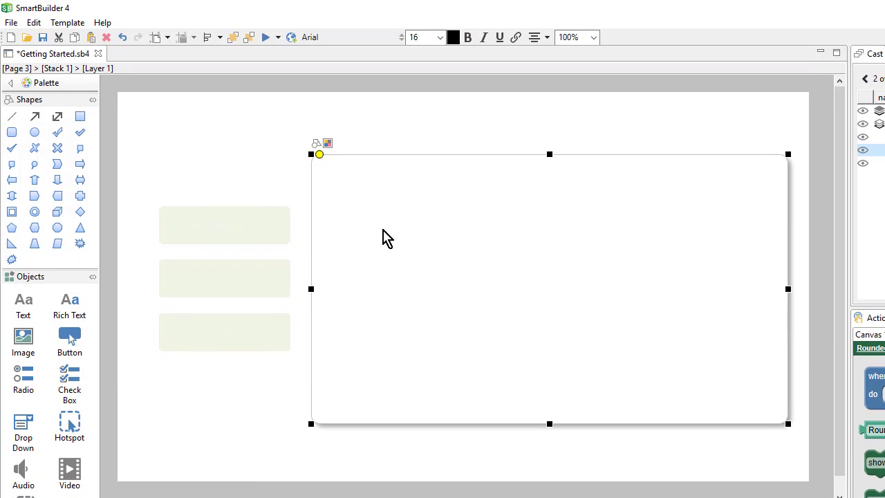
Step: Add a text box reading "Stegosaurus" in the upper-left corner of the white panel
click(23, 308)
drag(324, 167, 491, 191)
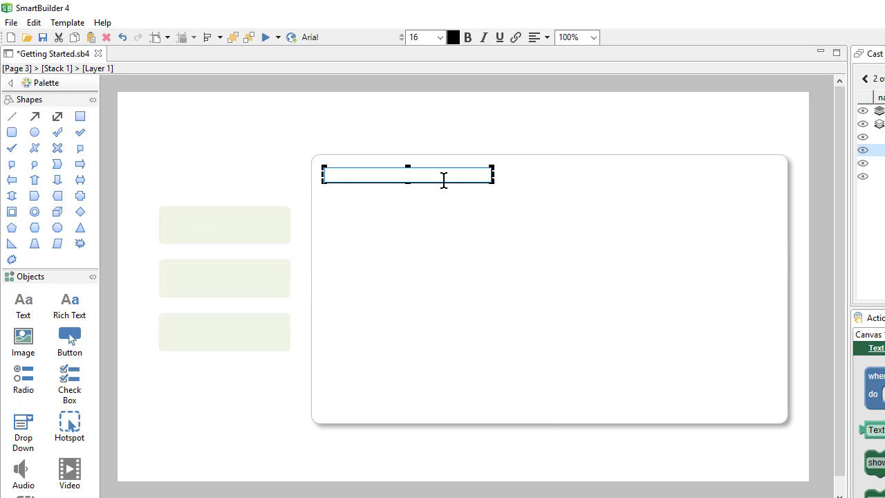
text(Stegosaurus)
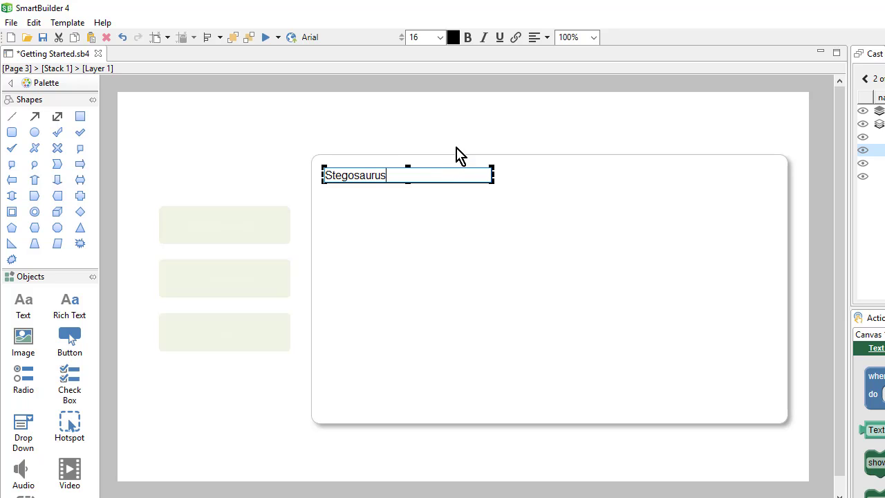
click(444, 193)
Step: Format the Stegosaurus title in the panel as 24-point bold text
click(401, 177)
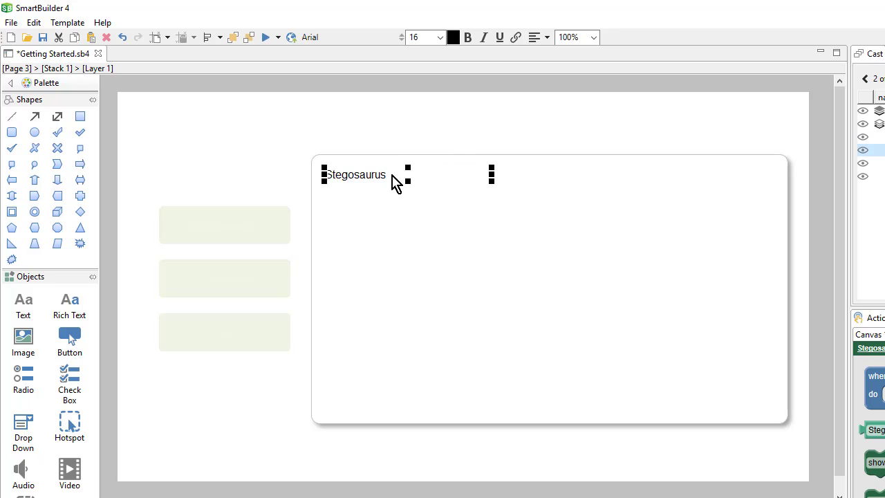
click(441, 40)
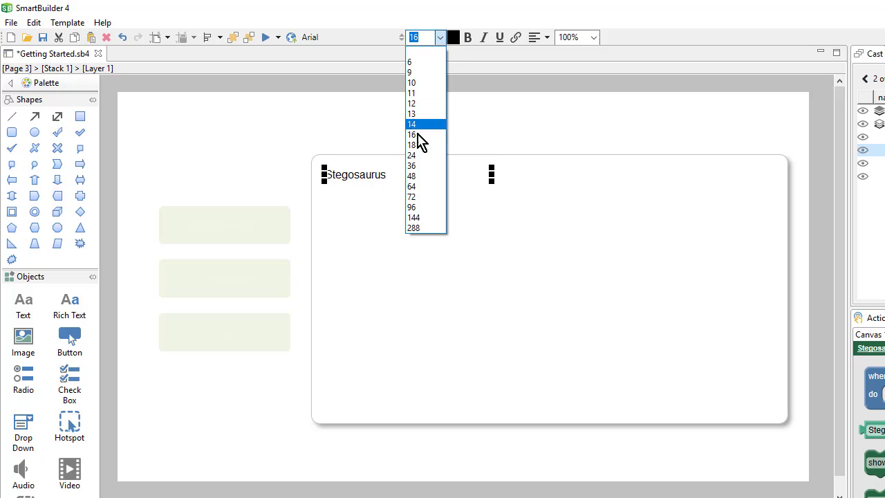
click(417, 155)
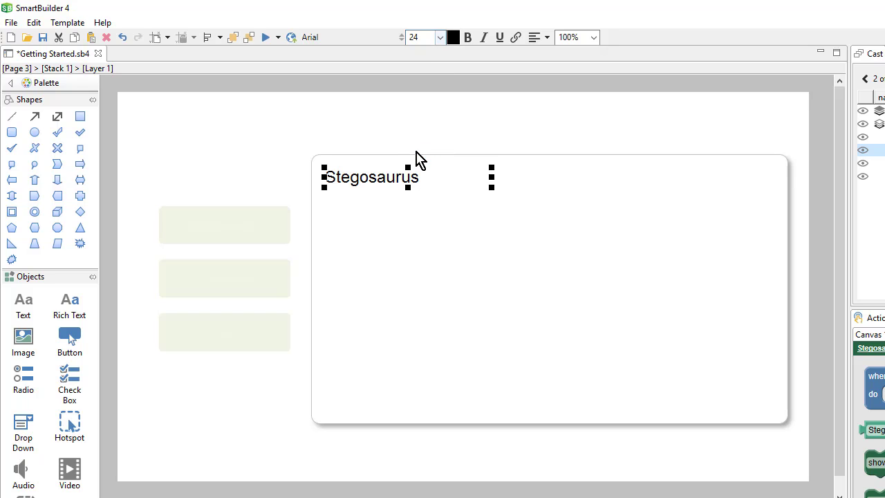
click(472, 37)
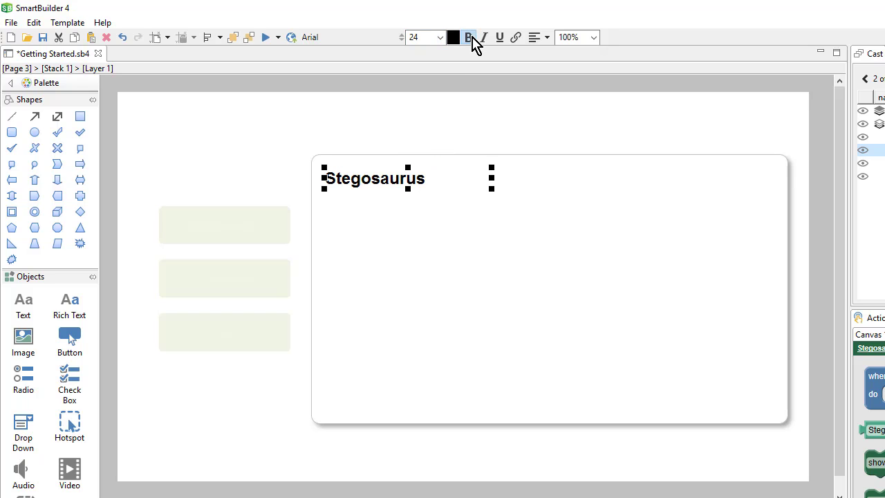
click(468, 112)
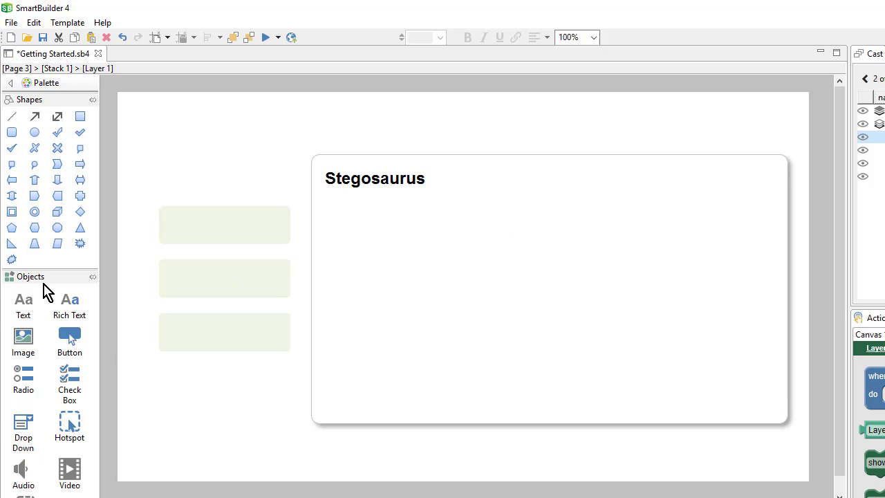
Step: Add a panel-wide text box under the title with the Stegosaurus description beginning "These were a large, heavily built, herbivorous quadrupeds"
click(26, 308)
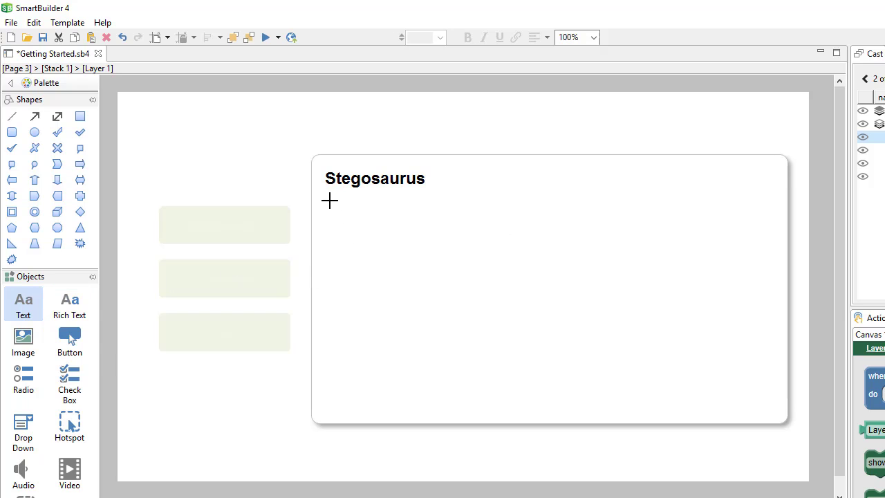
drag(325, 196, 773, 273)
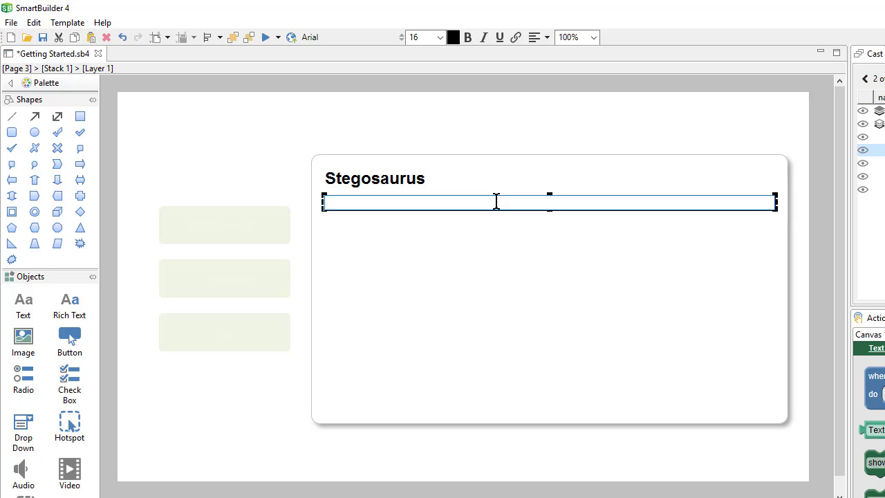
text(These were a large, heavily built, herbivorous quadrupeds with rounded backs, short fore limbs, long hind limbs, and tails held high in the air. Due to their distinctive combination of broad, upright plates and tail tipped with spikes, Stegosaurus is one of the most recognizable kinds of dinosaur. The function of this array of plates and spikes has been the subject of much speculation among scientists. Today, it is generally agreed that their spikes were awesome.)
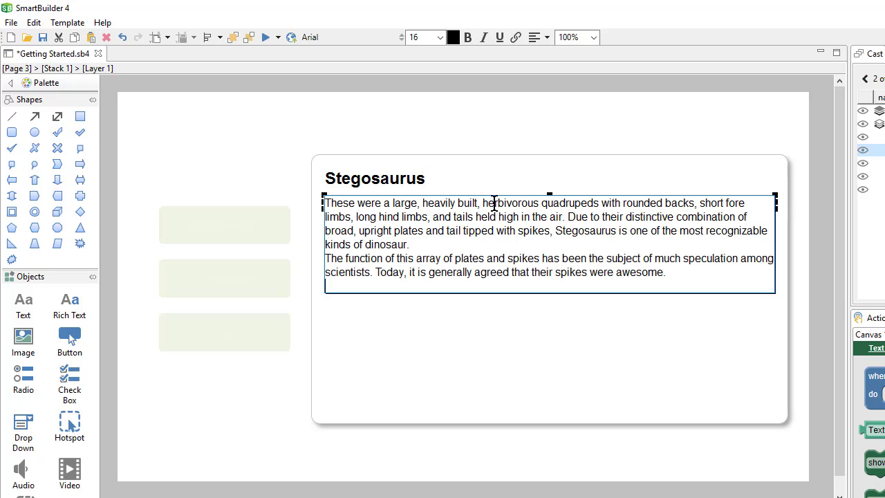
Step: Separate the two description paragraphs with a blank line and remove the empty line at the end
click(488, 243)
key(Return)
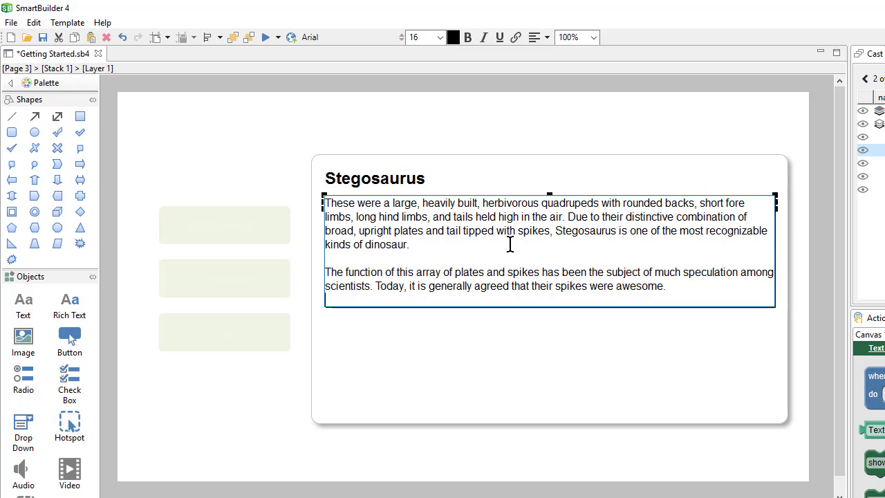
key(BackSpace)
click(524, 246)
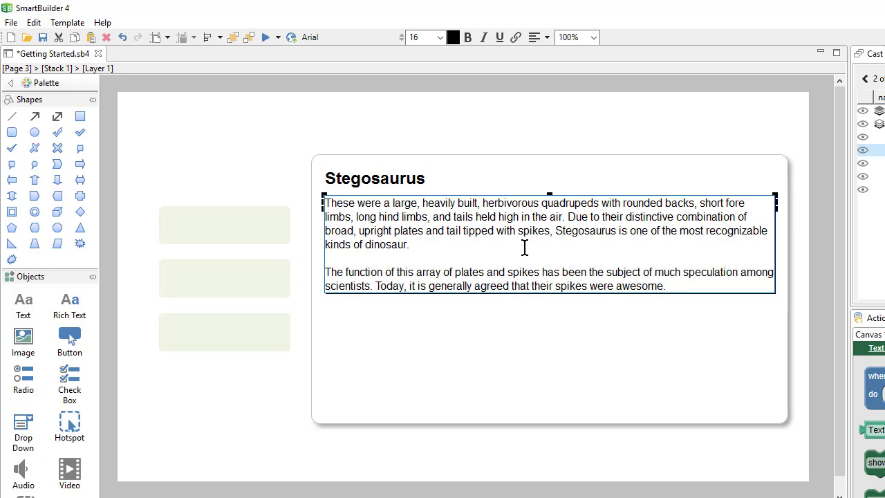
click(553, 143)
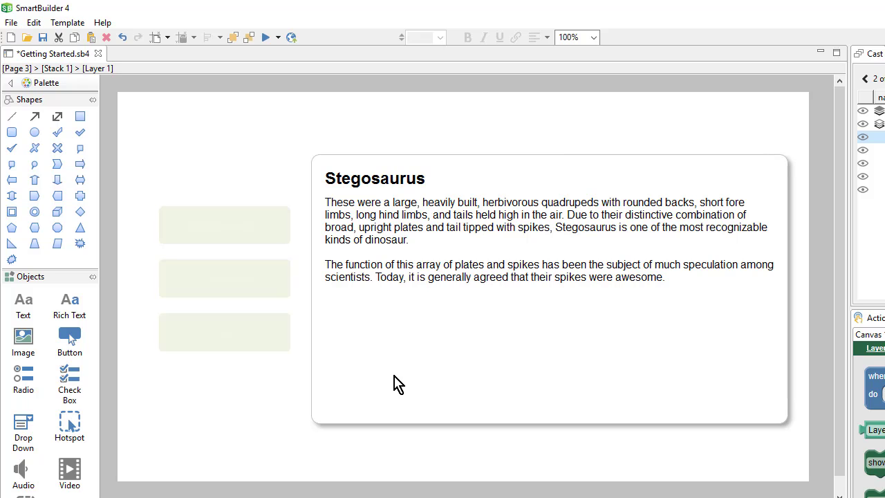
Step: Place the Stegosaurus-scale.png image below the description and rename Layer 1 as "Stego layer"
click(32, 351)
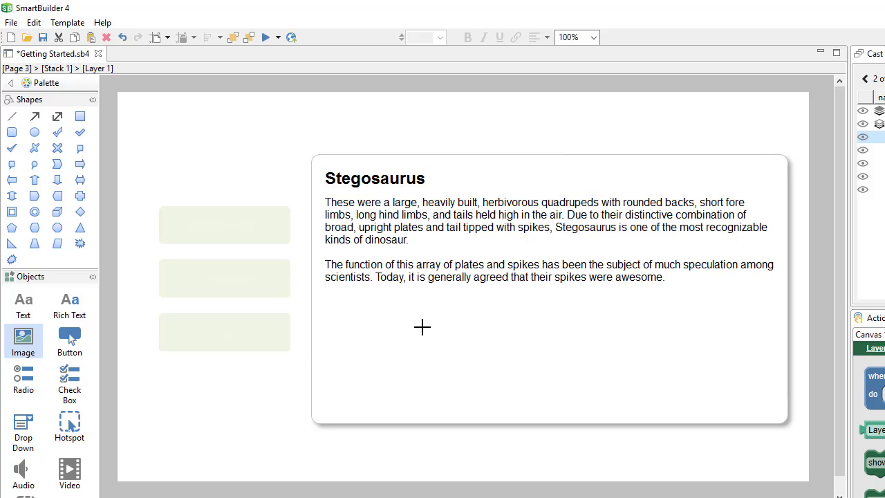
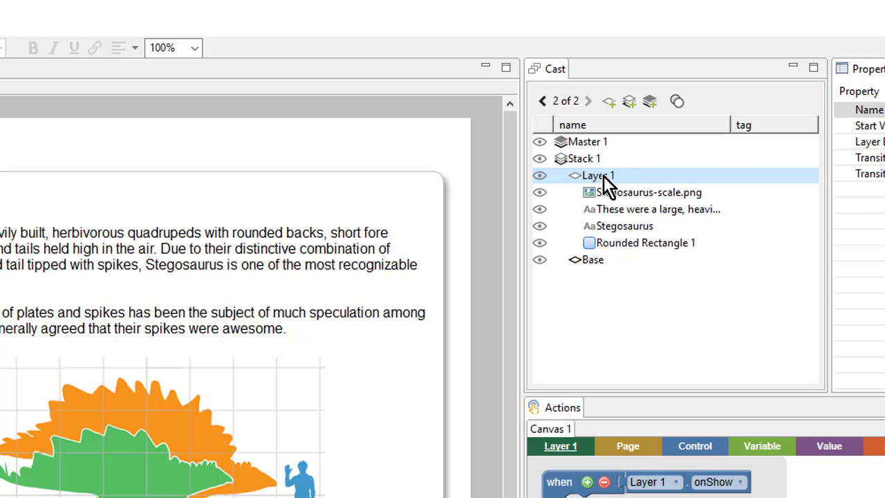
click(604, 175)
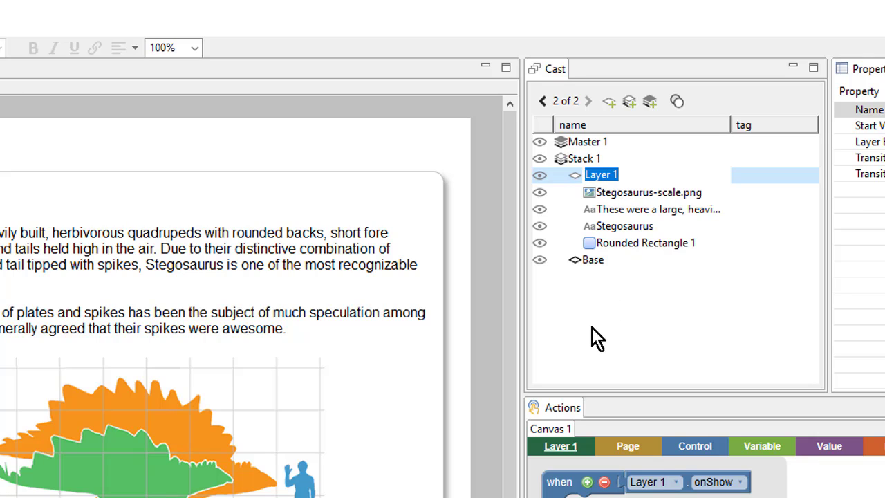
text(Stego layer)
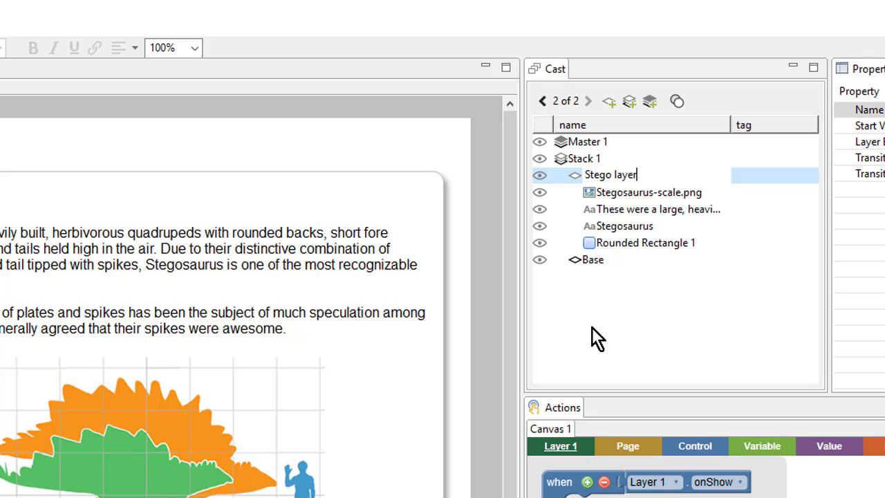
key(Return)
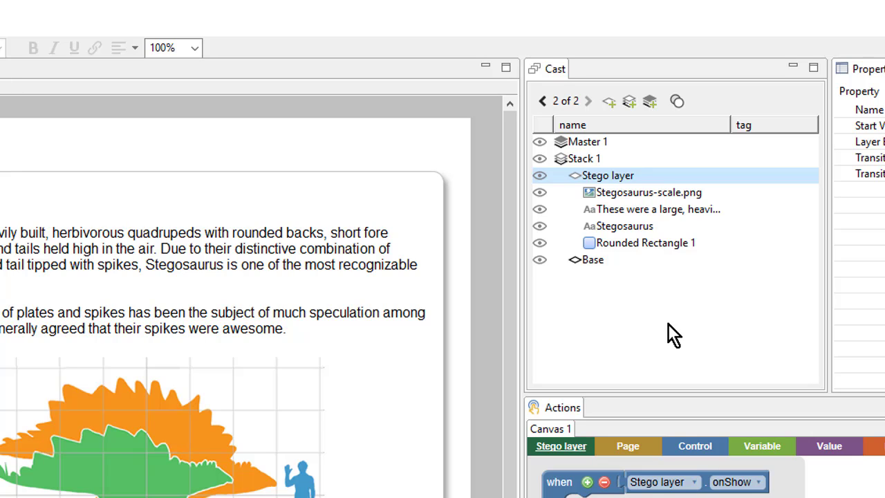
Step: Duplicate the Stego layer and rename the copy as "Trike layer"
right_click(657, 179)
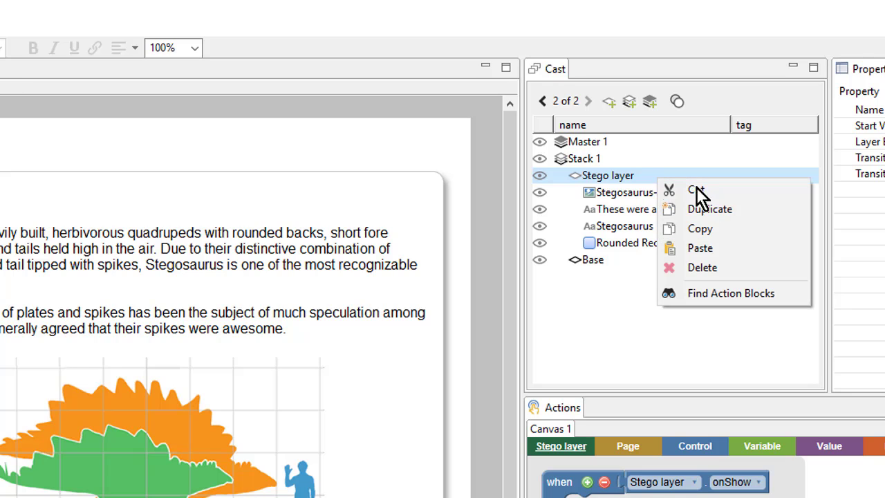
click(762, 217)
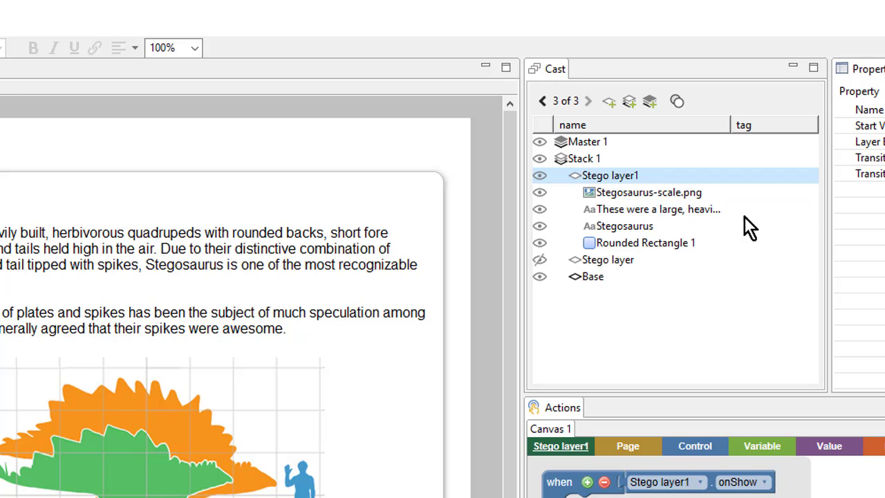
double_click(636, 177)
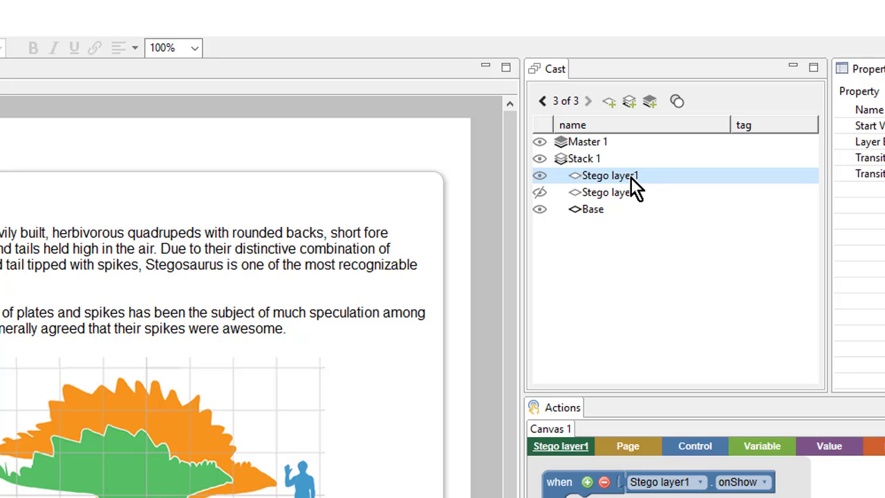
double_click(630, 177)
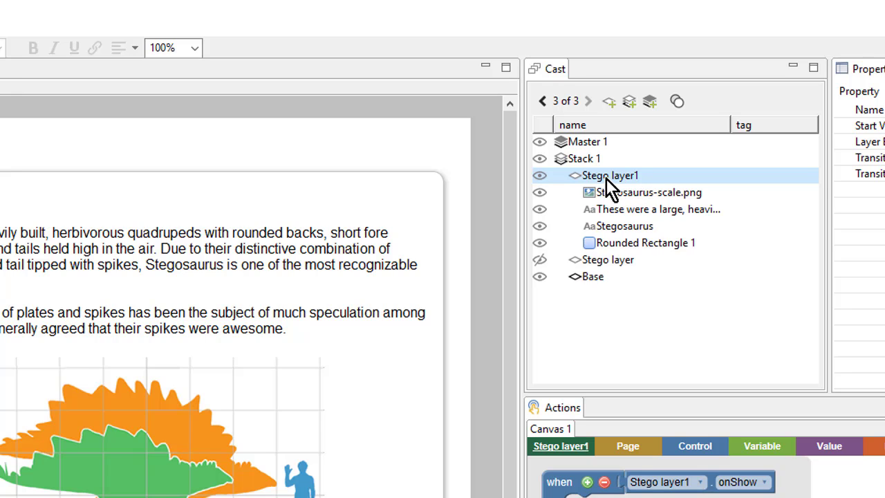
click(605, 178)
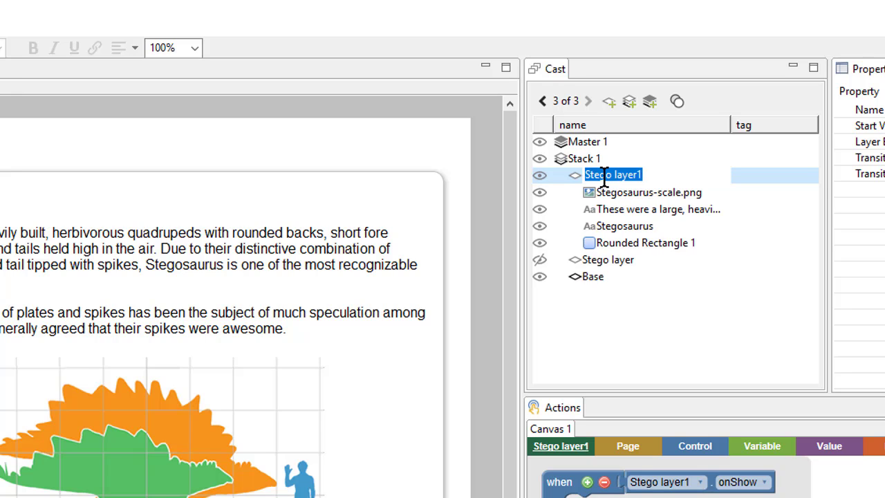
click(606, 175)
key(ctrl+a)
key(BackSpace)
text(Trike lay)
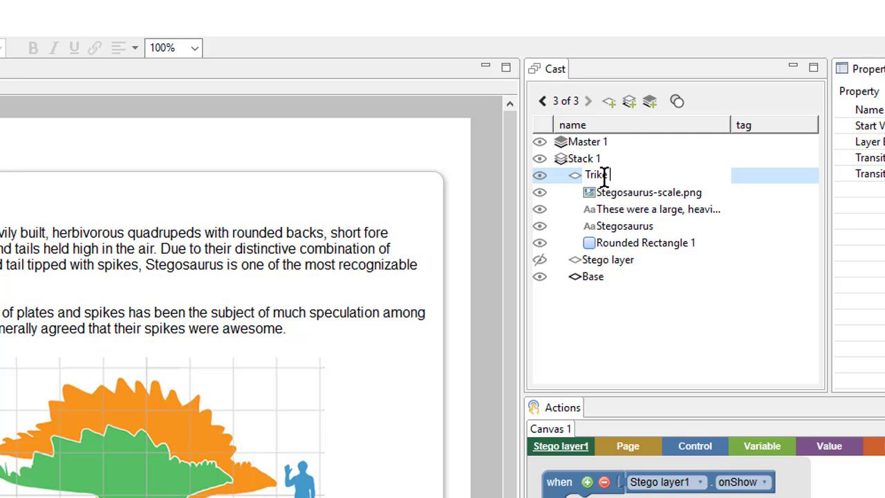
text(er)
key(Return)
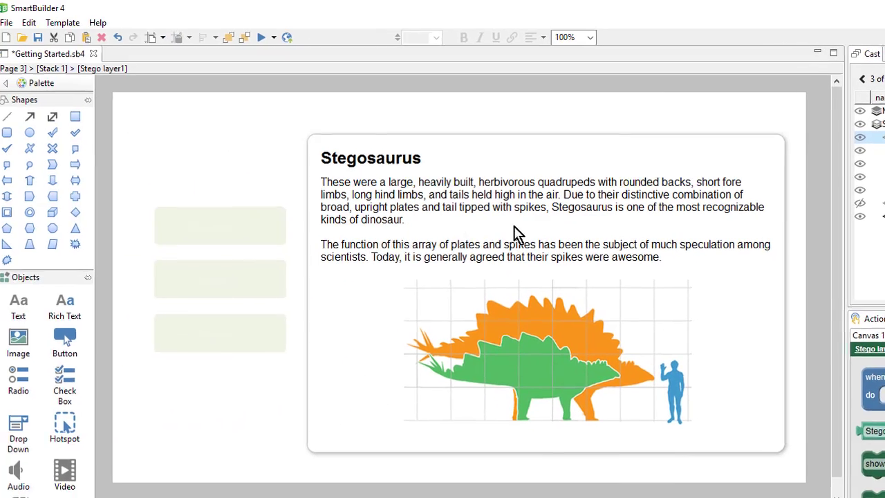
Step: Replace the panel title on the Trike layer with "Triceratops"
double_click(413, 168)
text(Triceratops)
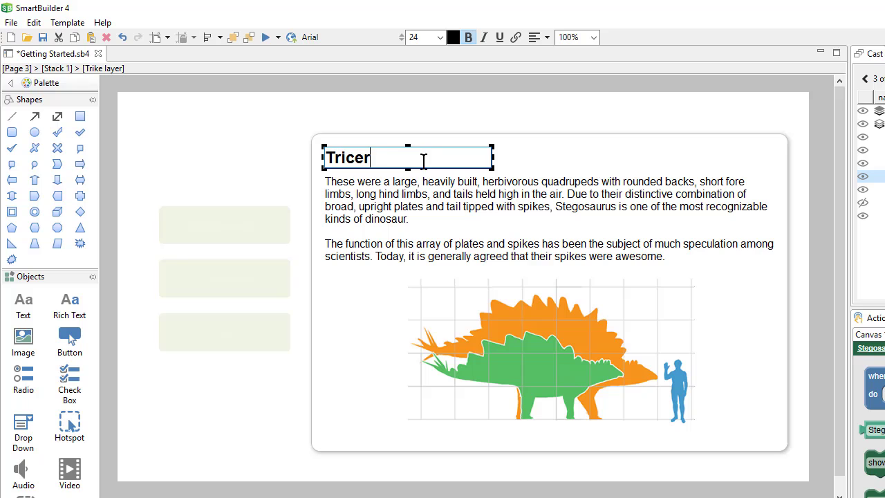
click(561, 118)
Step: Replace the Trike layer's description with the Triceratops text beginning "The functions of the frills and three distinctive facial horns"
click(554, 206)
triple_click(550, 199)
key(ctrl+a)
text(The functions of the frills and three distinctive facial horns on its head have long inspired debate. Traditionally, these have been viewed as defensive weapons against predators. More recent theories, noting the presence of blood vessels in the skull bones of ceratopsids, find it more probable that these features were primarily used in identification and courtship. Scientists believe that Triceratops also favored reading poetry and giving flowers as forms of courtship.)
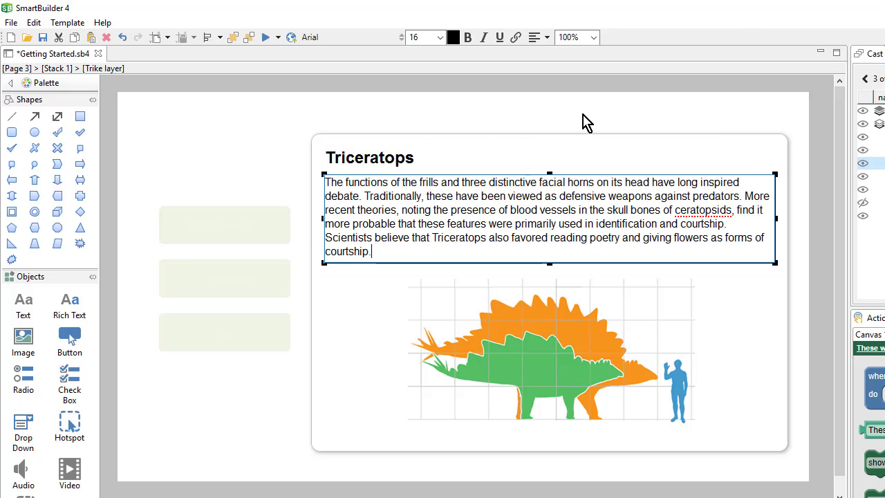
click(583, 122)
Step: Swap the Trike layer's dinosaur image for Triceratops_scale.png and center it below the description
double_click(522, 353)
click(513, 135)
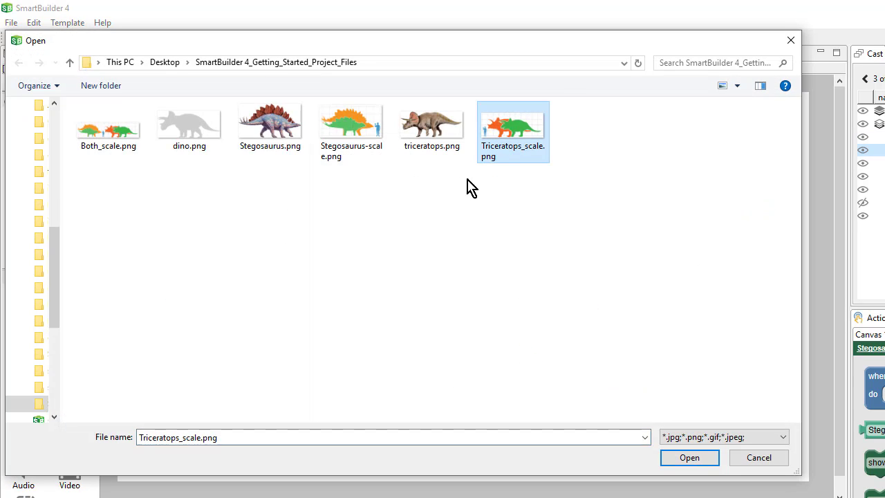
click(674, 457)
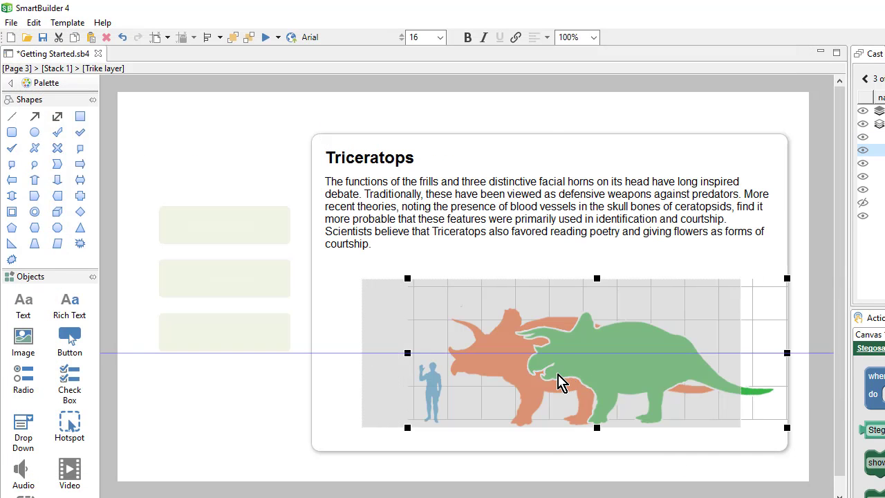
key(Escape)
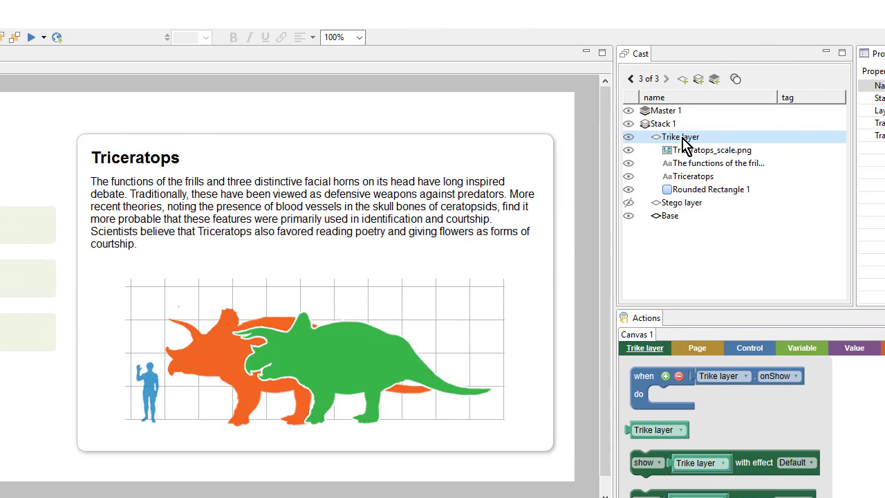
Step: Duplicate the Trike layer and rename the copy as "Both layer"
double_click(680, 137)
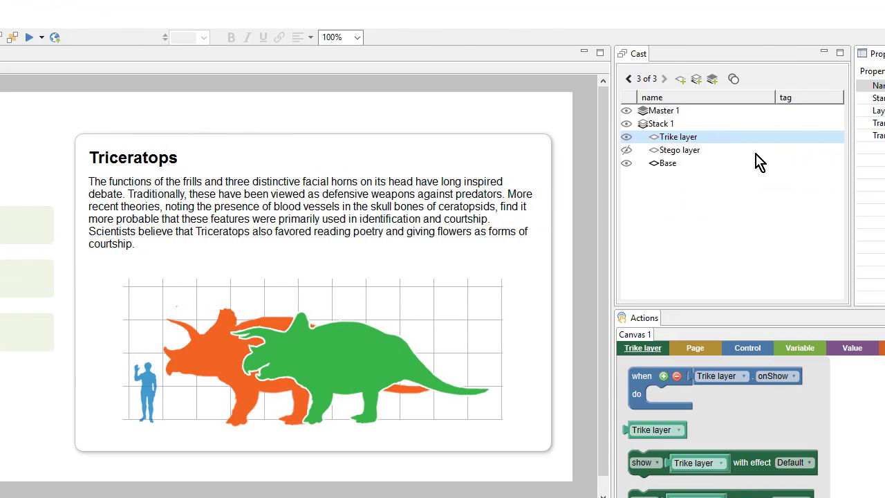
right_click(696, 139)
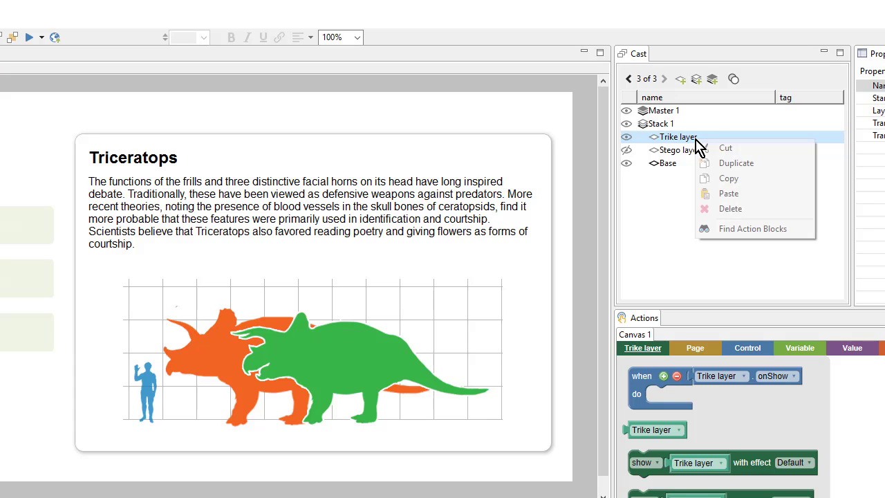
click(778, 163)
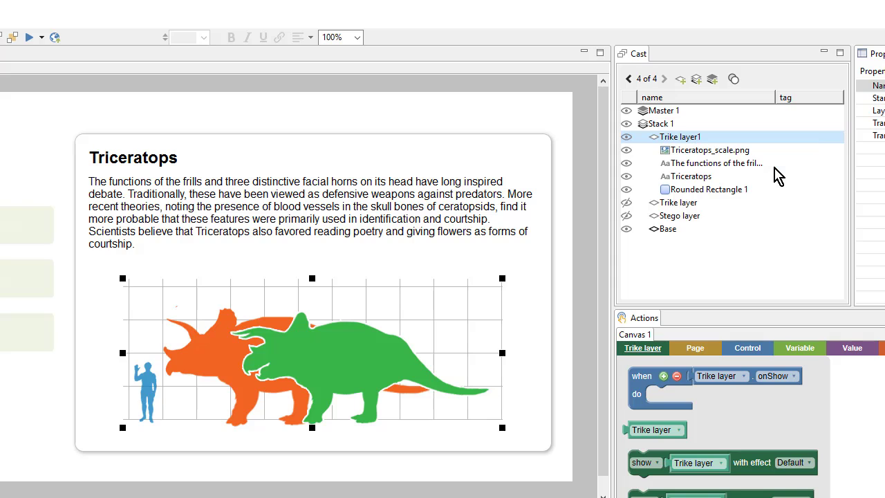
double_click(713, 141)
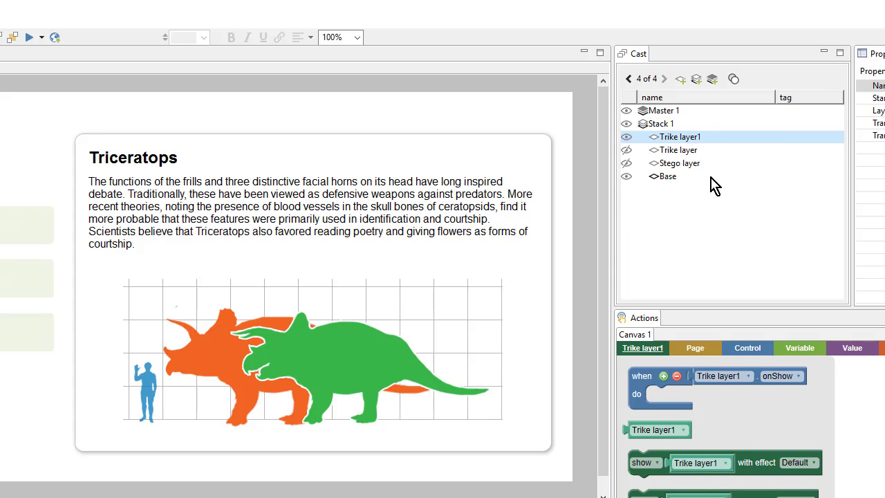
click(667, 137)
double_click(668, 137)
text(Both)
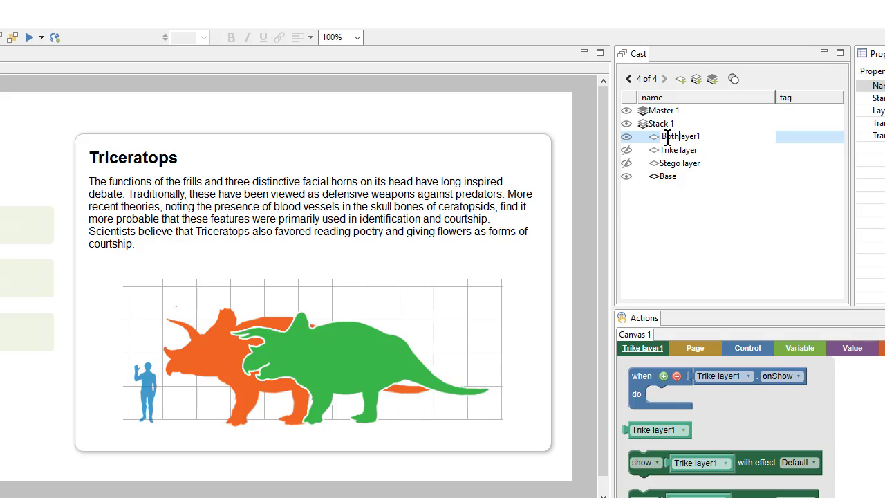
key(BackSpace)
key(Return)
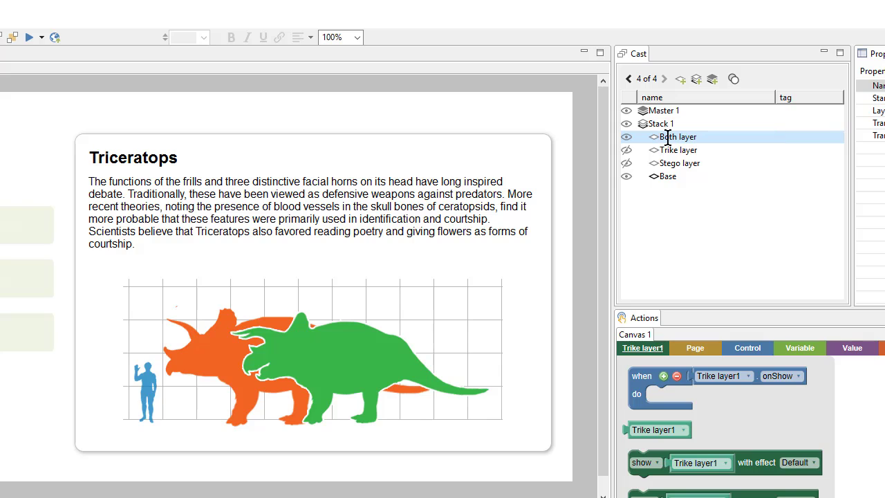
Step: Replace the panel title on the Both layer with "Both"
double_click(678, 137)
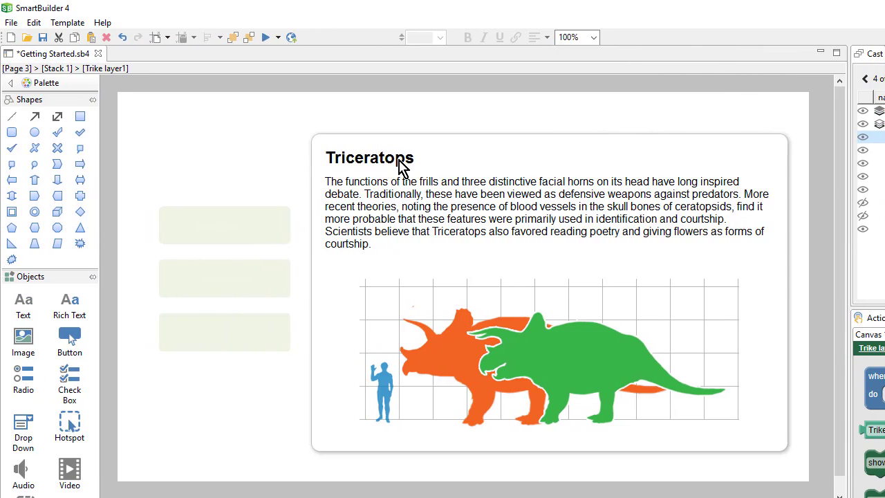
double_click(405, 161)
text(Both)
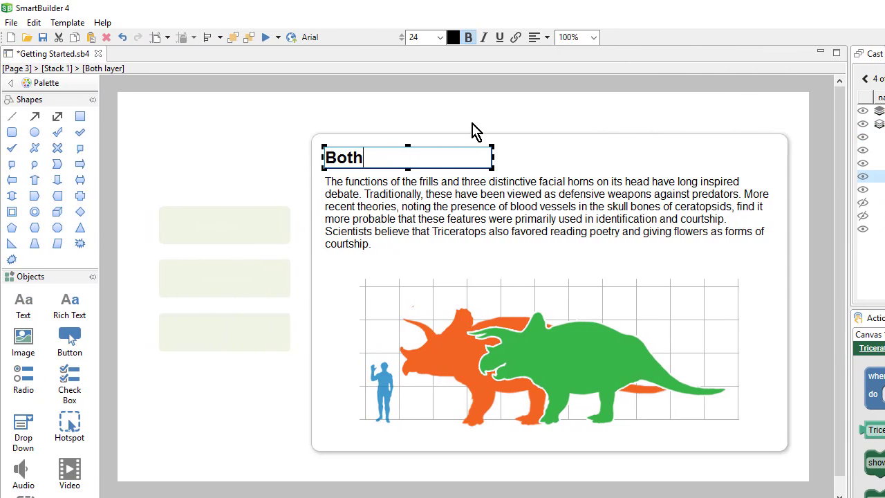
Step: Replace the Both layer's description with the text beginning "Both Triceratops and Stegosaurus were large quadruped herbivores", setting off "This guy is about to find out." with a blank line
click(454, 212)
click(458, 217)
double_click(498, 210)
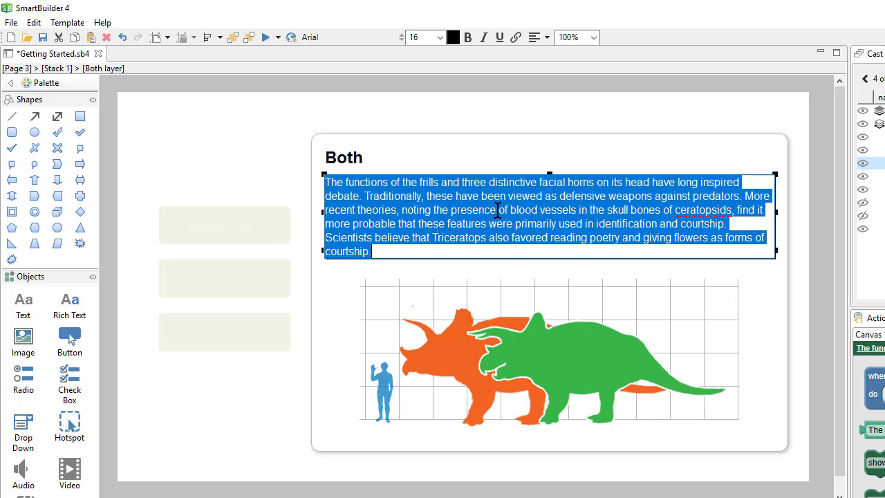
text(Both Triceratops and Stegosaurus were large quadruped herbivores with prominent bone structures, making them easily identifiable.  For both species, it is unknown if the bone structures were primarily for defense or other purposes. This guy is about to find out.)
key(Home)
key(Return)
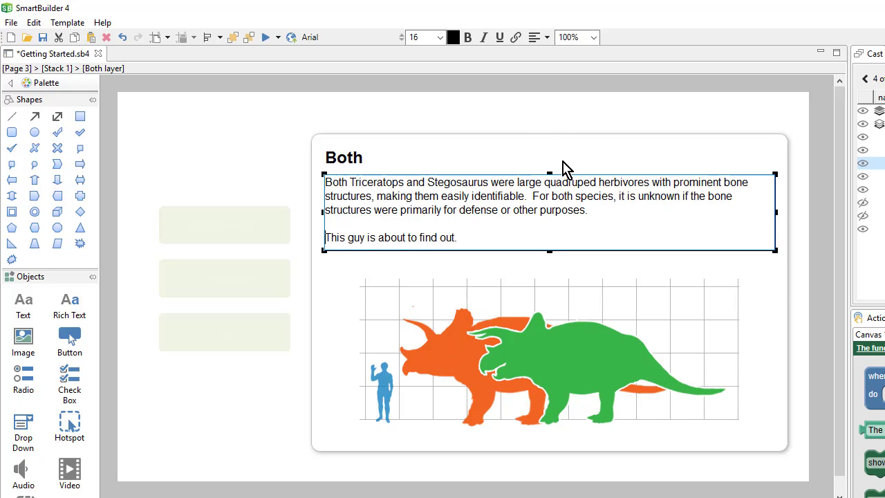
Step: Swap the Both layer's dinosaur image for Both_scale.png and position it in the lower part of the panel
click(557, 362)
double_click(558, 361)
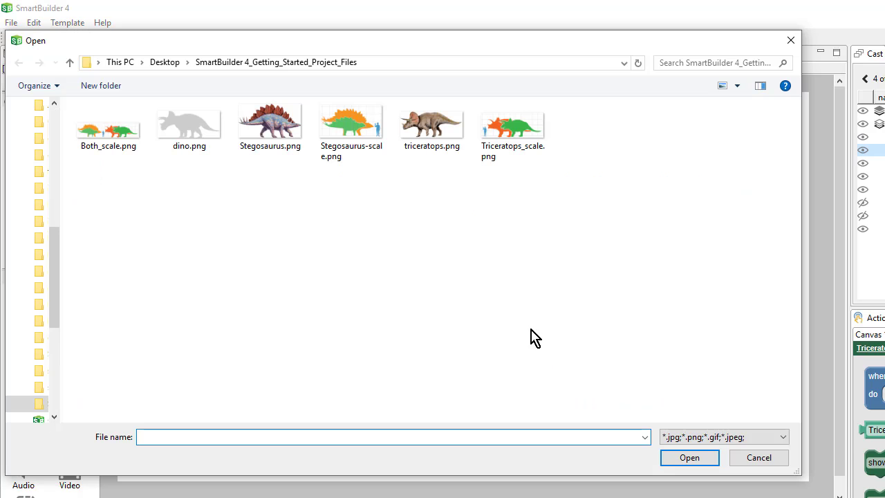
click(108, 134)
click(675, 463)
drag(681, 340, 658, 379)
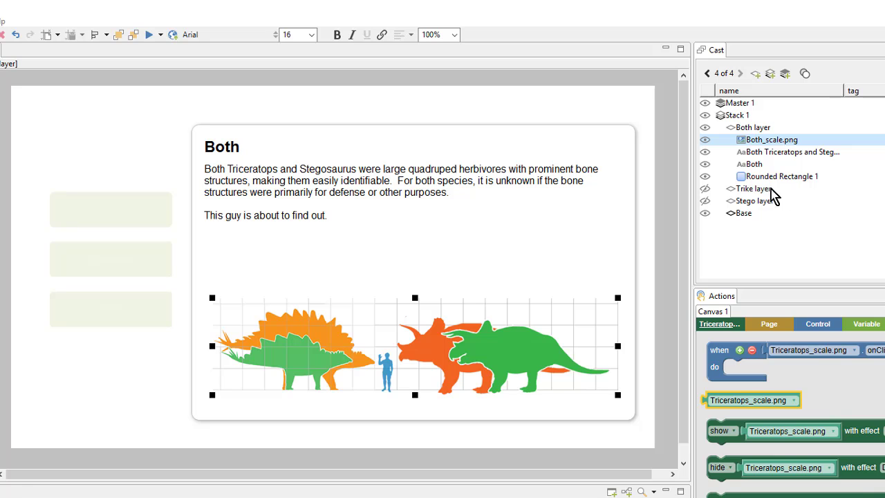
Step: Show the Trike, Stego and Both layers one after another to review their panels
click(752, 191)
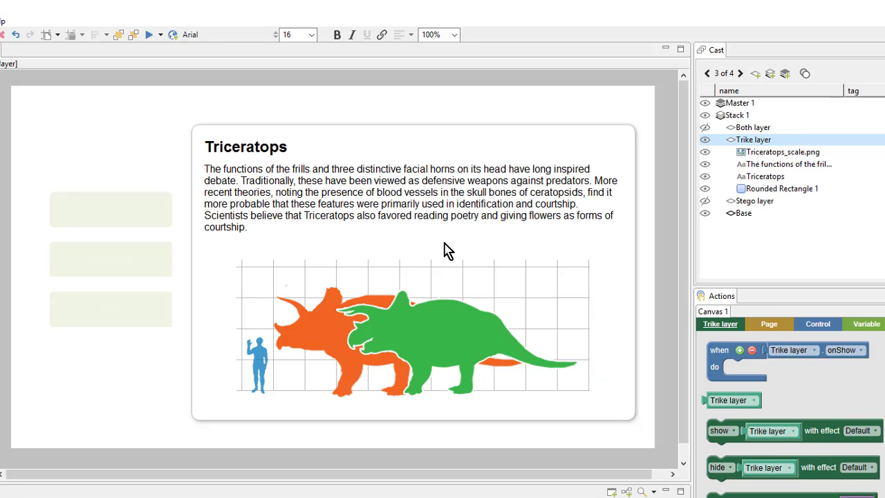
click(761, 201)
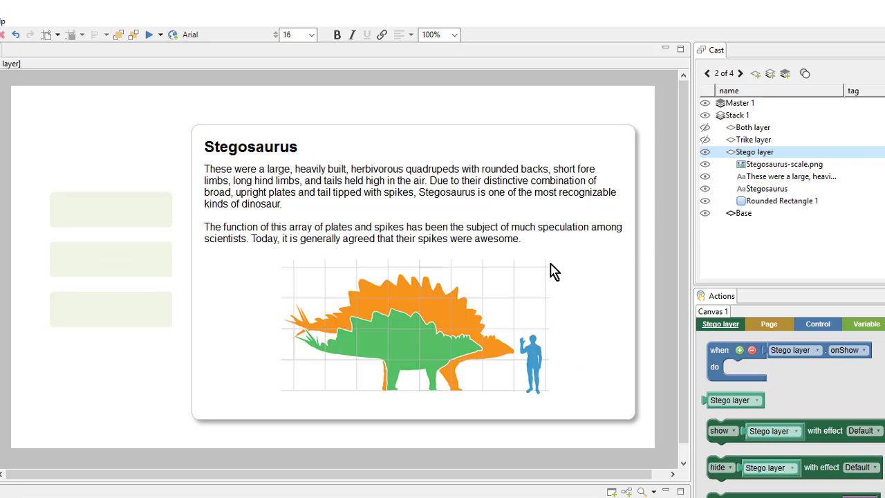
click(747, 130)
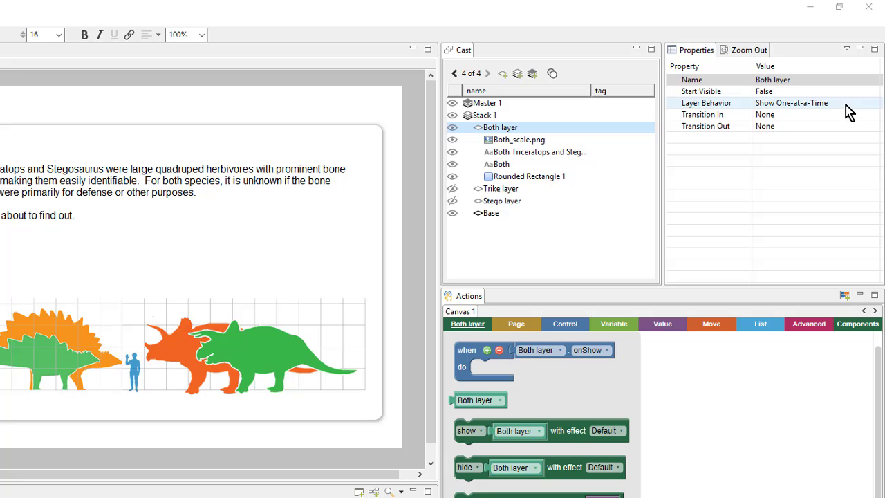
Step: Select the Stego layer and examine its Layer Behavior options
double_click(499, 130)
click(507, 153)
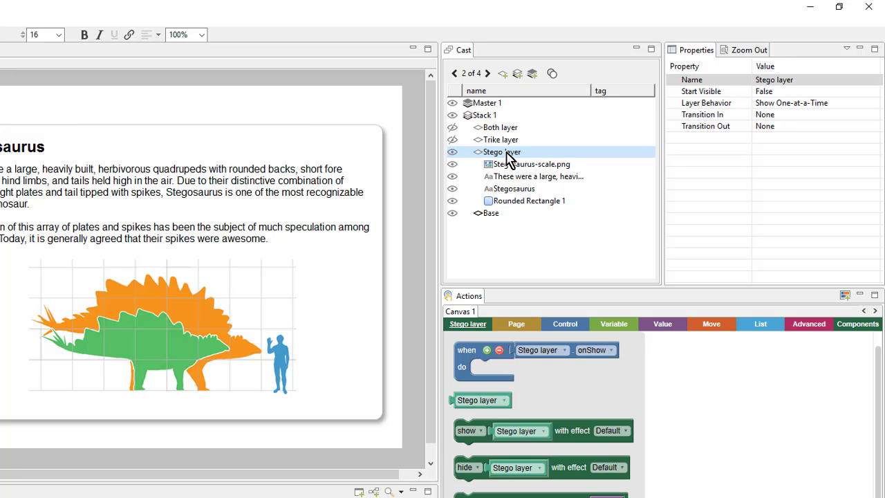
click(780, 107)
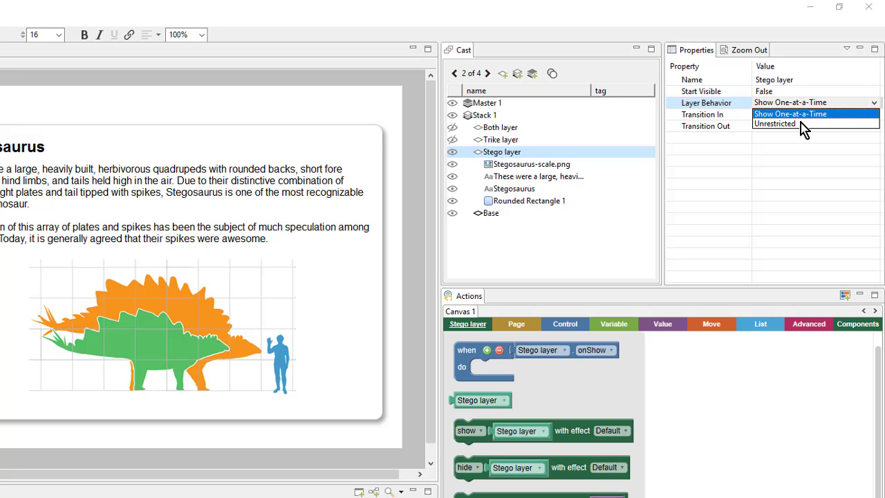
click(792, 218)
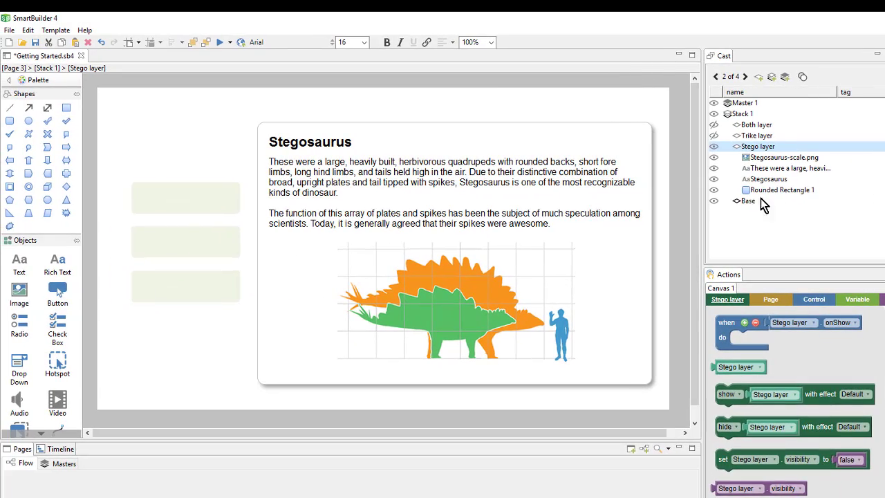
Step: Select the Base layer and collapse and re-expand Stack 1 to review how its layers are organised
click(747, 200)
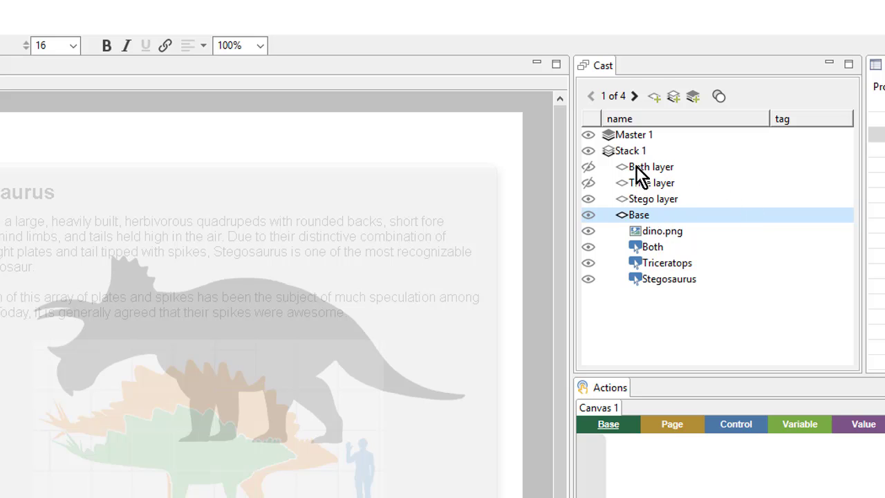
double_click(664, 153)
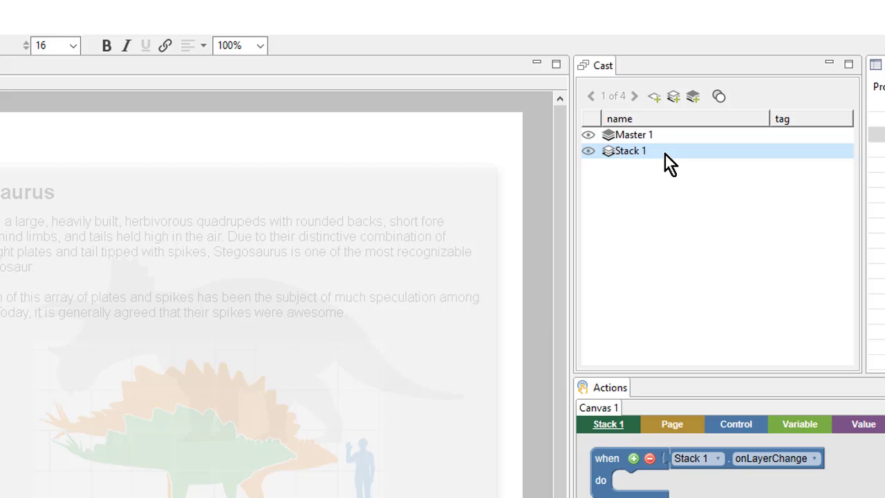
double_click(664, 153)
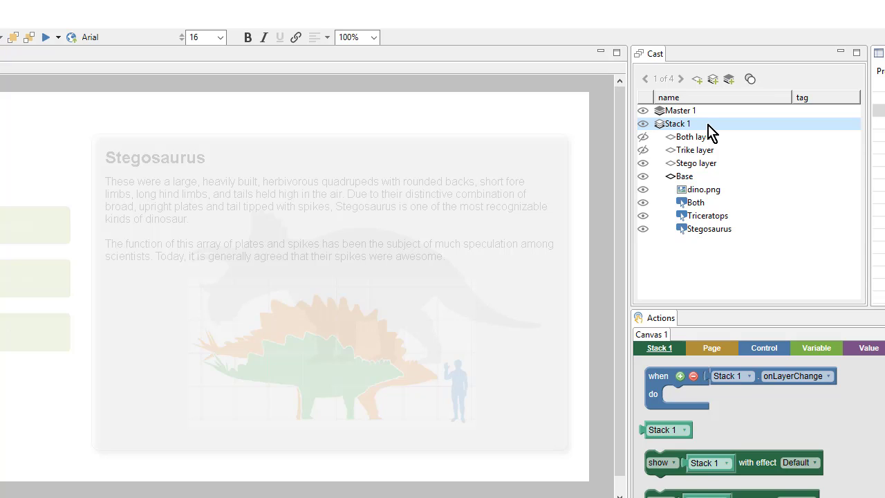
double_click(693, 178)
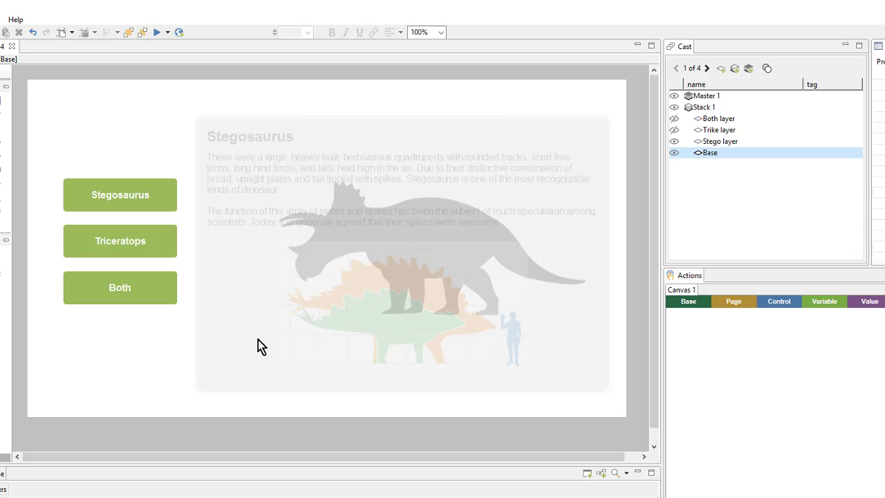
Step: Select the Stego layer and switch the ghosting of the other layers off and back on to compare the views
click(726, 141)
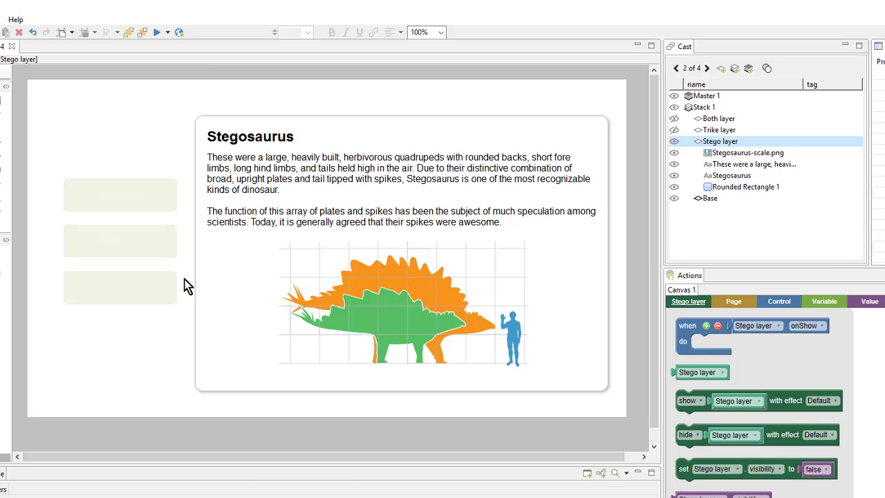
click(767, 68)
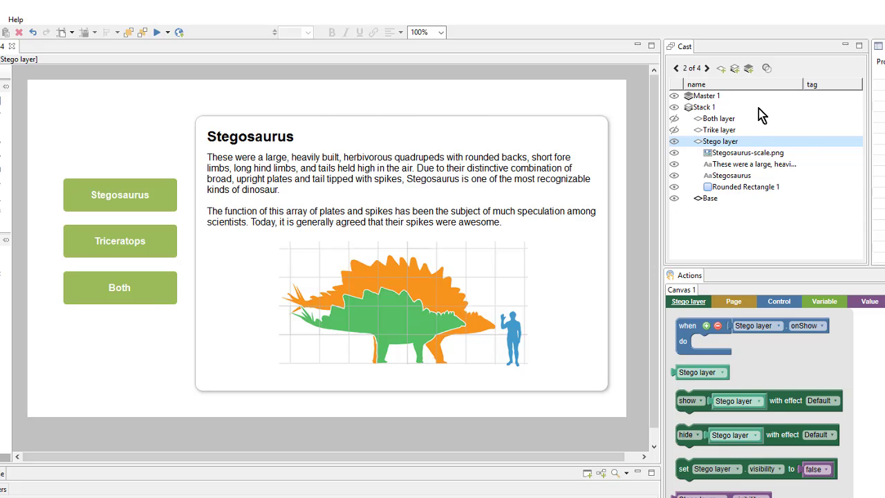
click(767, 68)
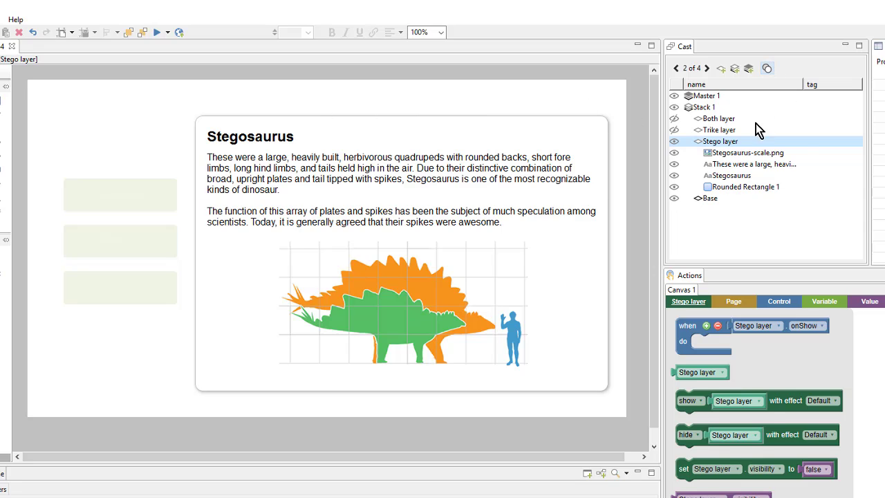
Step: Select the Stegosaurus button on the Base layer and place its onClick event block on the actions canvas
click(715, 199)
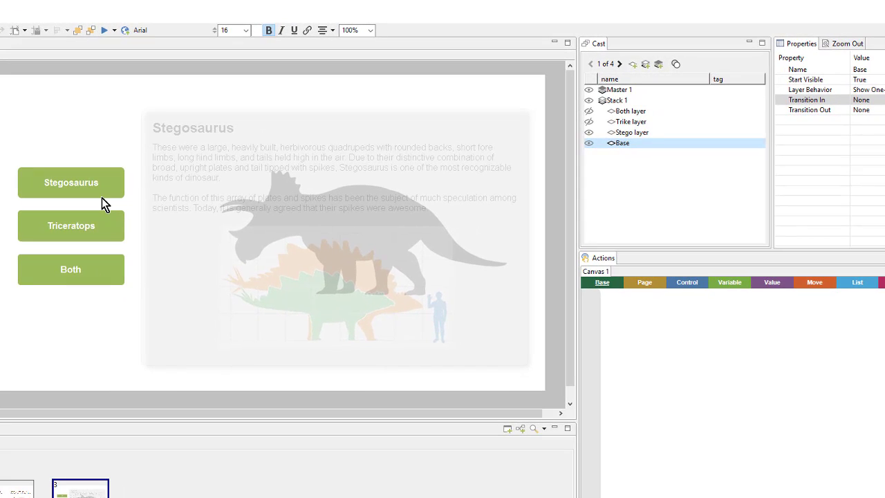
click(102, 194)
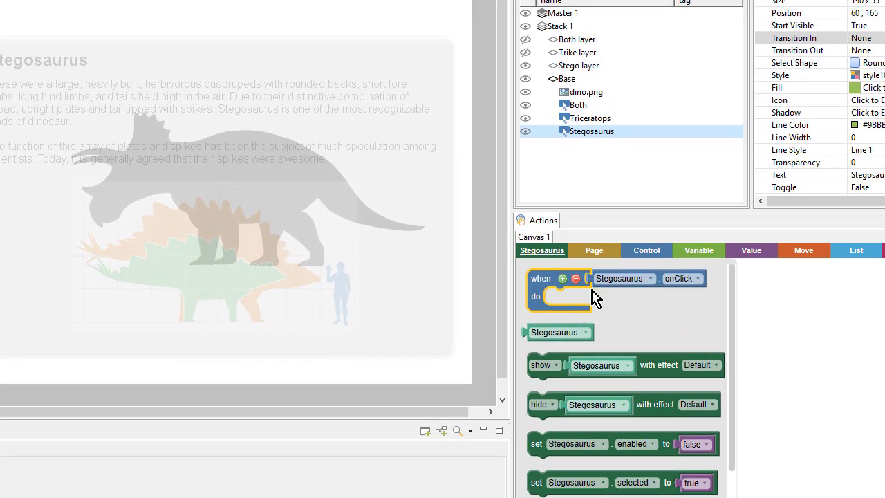
drag(546, 301, 636, 301)
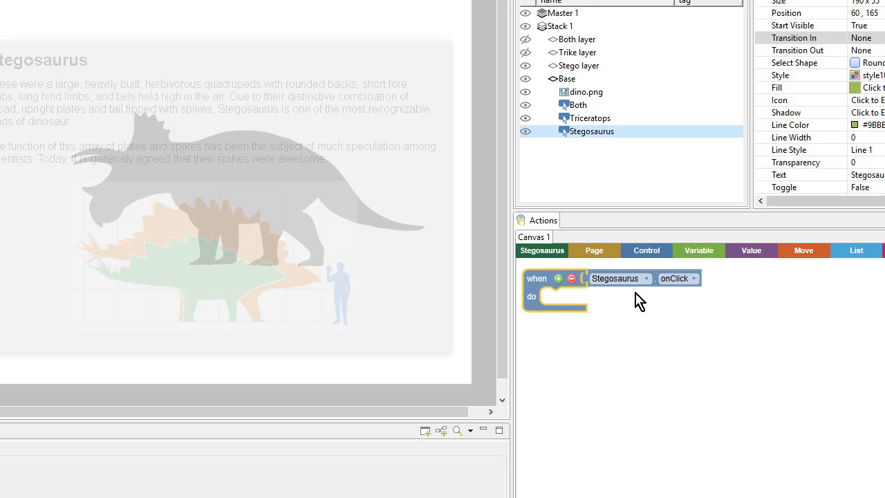
Step: Examine the action blocks offered for the Stegosaurus and Triceratops buttons and for the Stego layer's description text and rounded rectangle
click(553, 253)
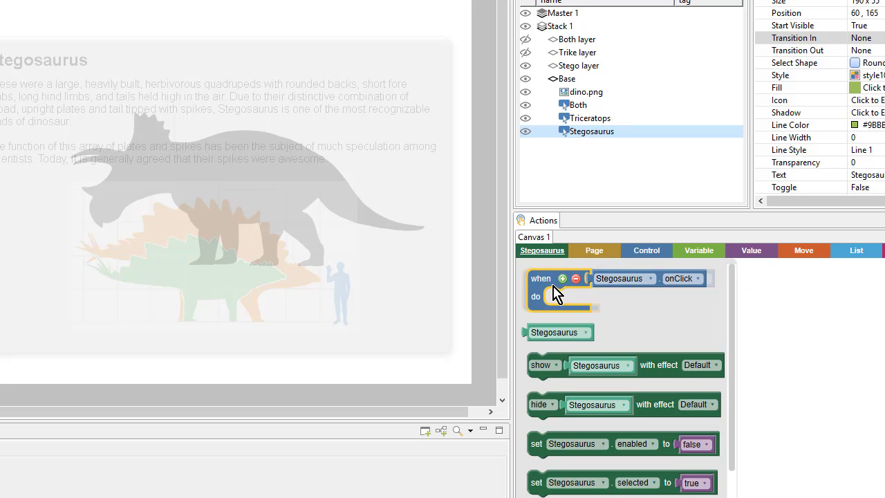
scroll(572, 377, down, 1)
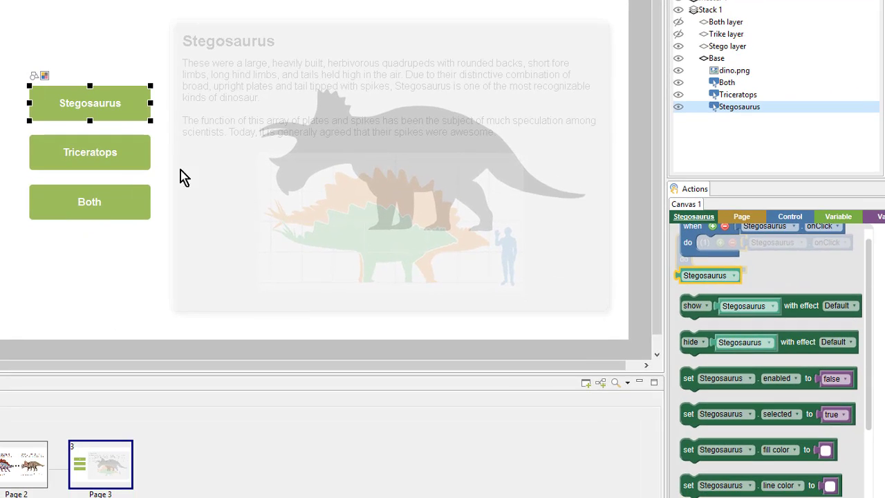
click(135, 166)
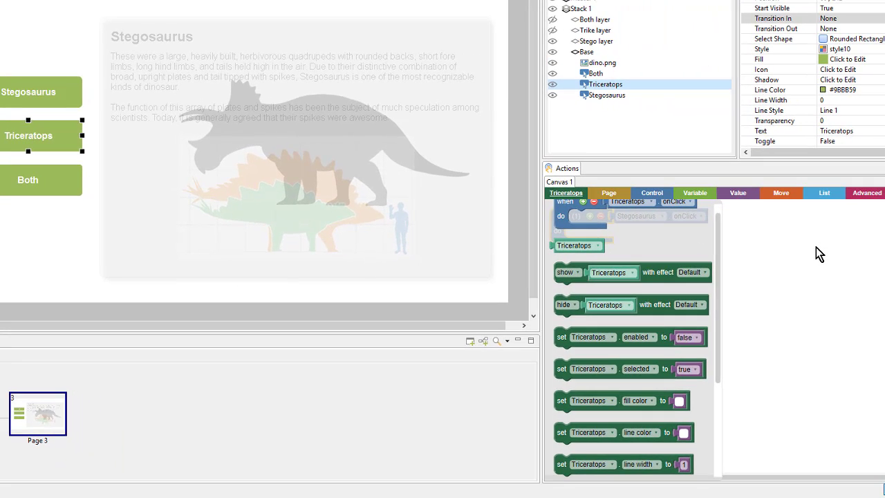
click(819, 254)
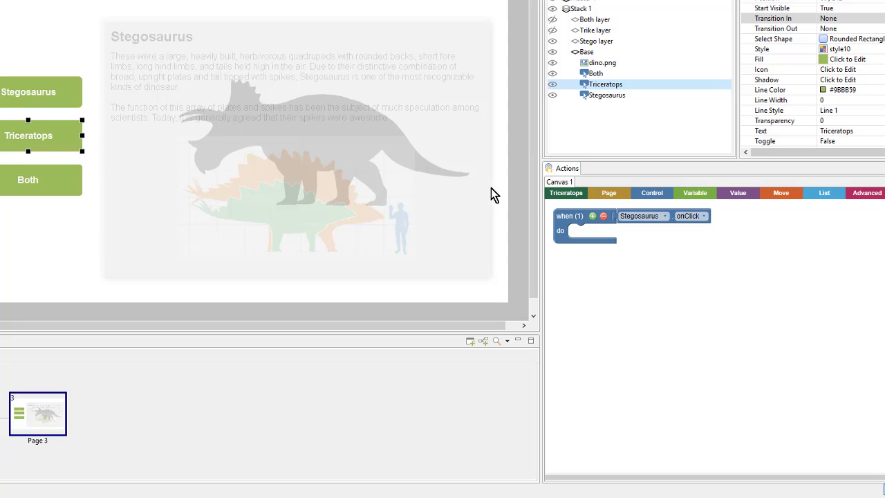
click(555, 193)
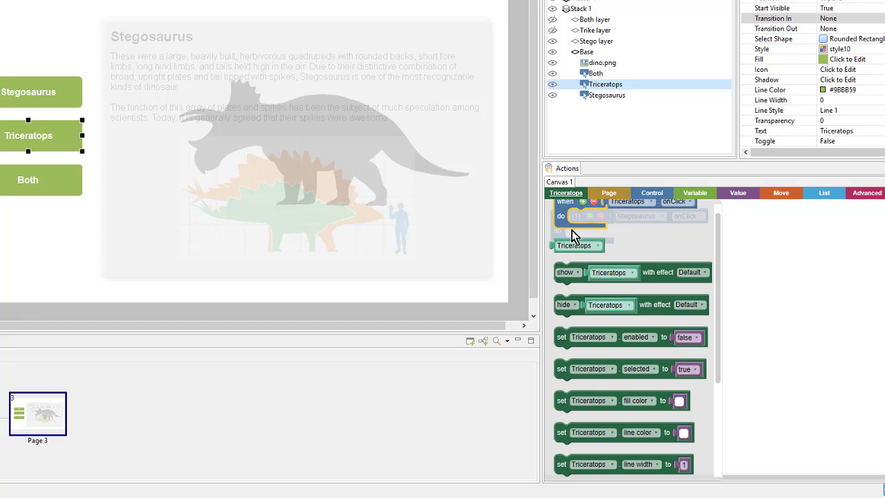
click(764, 256)
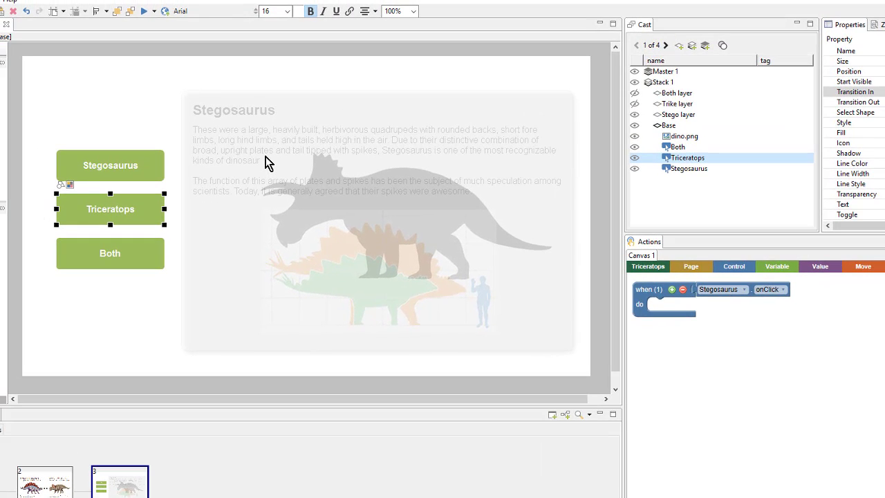
click(268, 163)
click(242, 173)
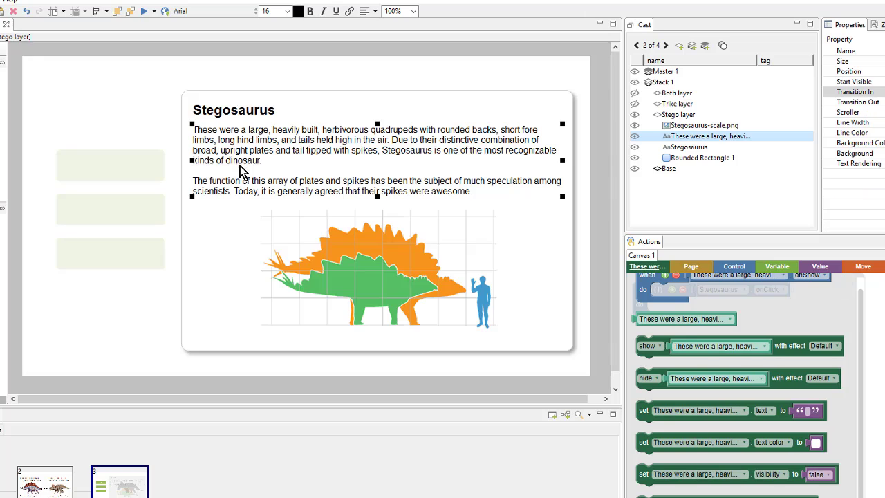
click(246, 254)
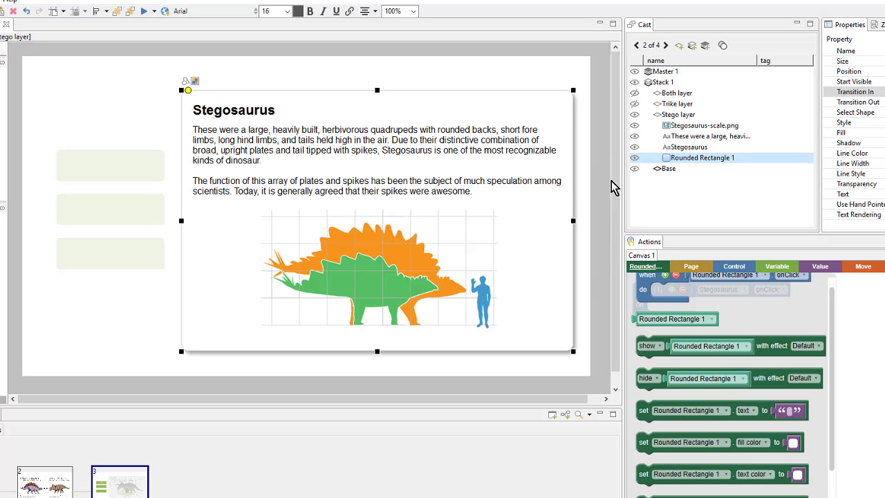
Step: Add a show Stego layer action with the Default effect inside the Stegosaurus onClick event
double_click(685, 114)
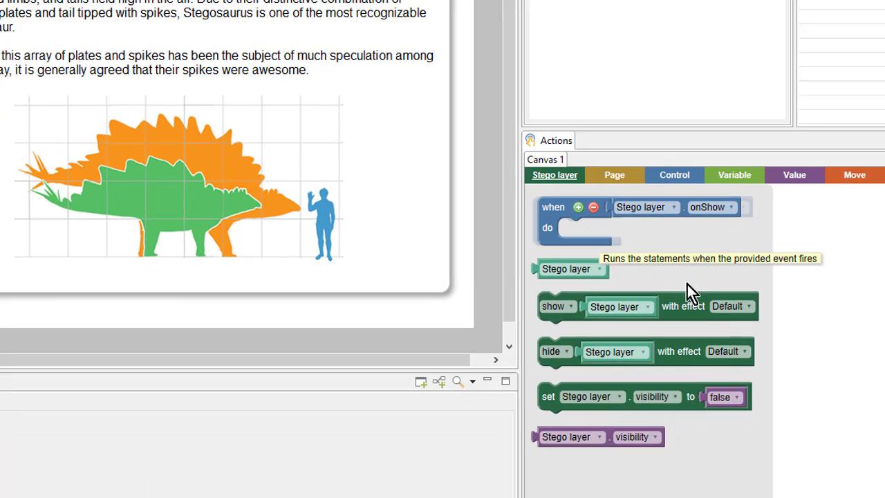
click(553, 314)
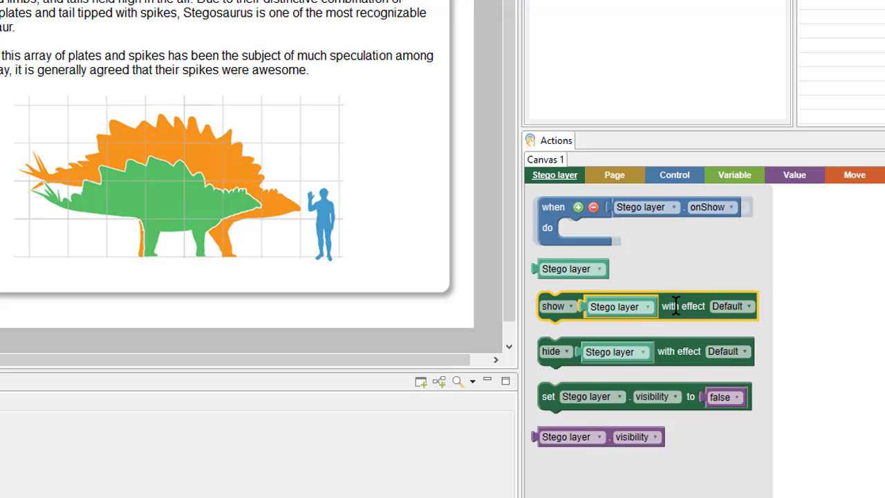
drag(547, 310, 569, 241)
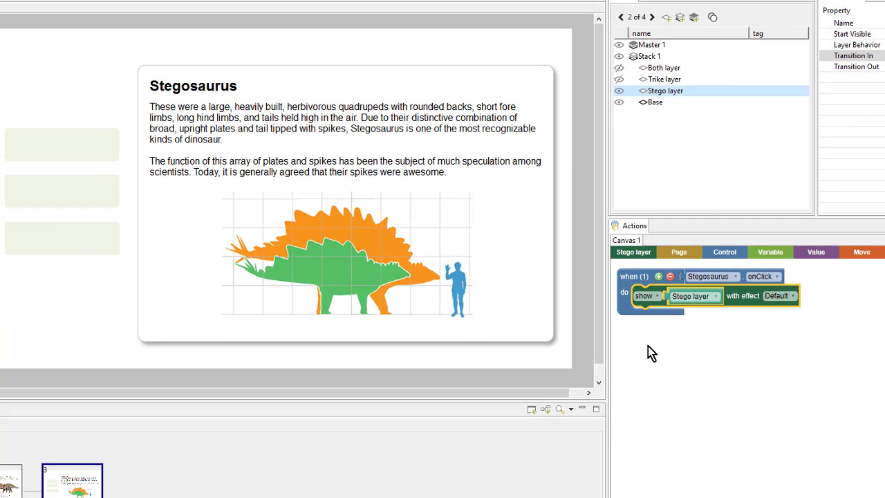
Step: Place a show Trike layer action with the Default effect on the canvas below the Stegosaurus event
click(652, 81)
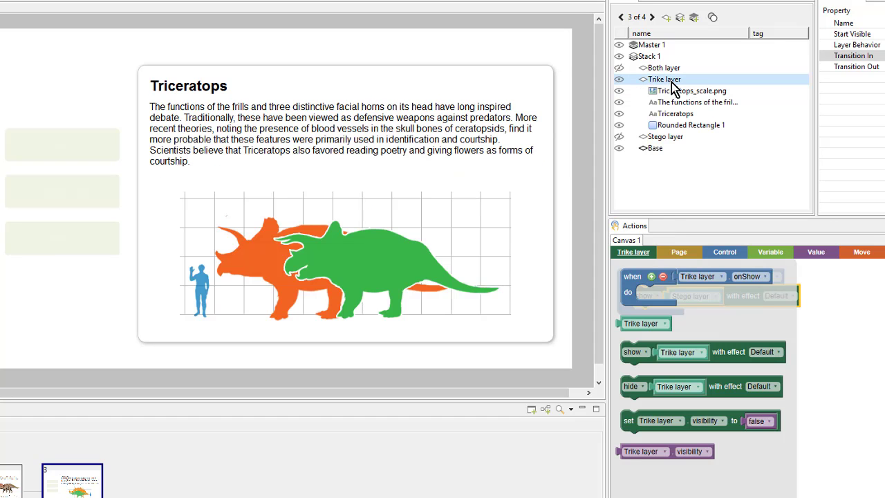
click(632, 361)
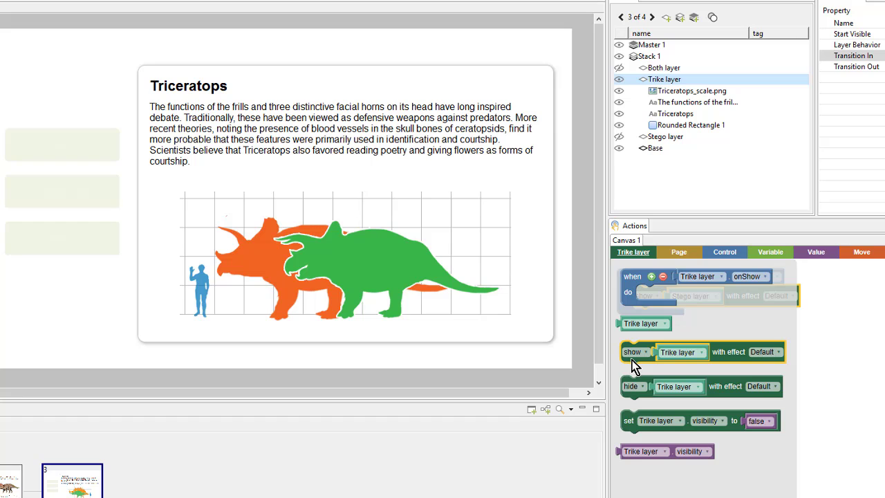
drag(634, 366, 638, 389)
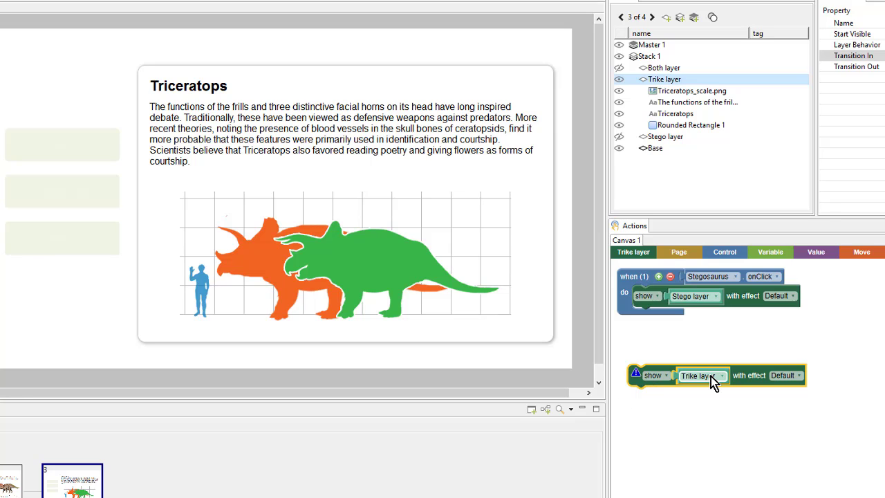
Step: Add an onClick event for the Triceratops button and enclose the show Trike layer action in it
click(118, 213)
click(116, 206)
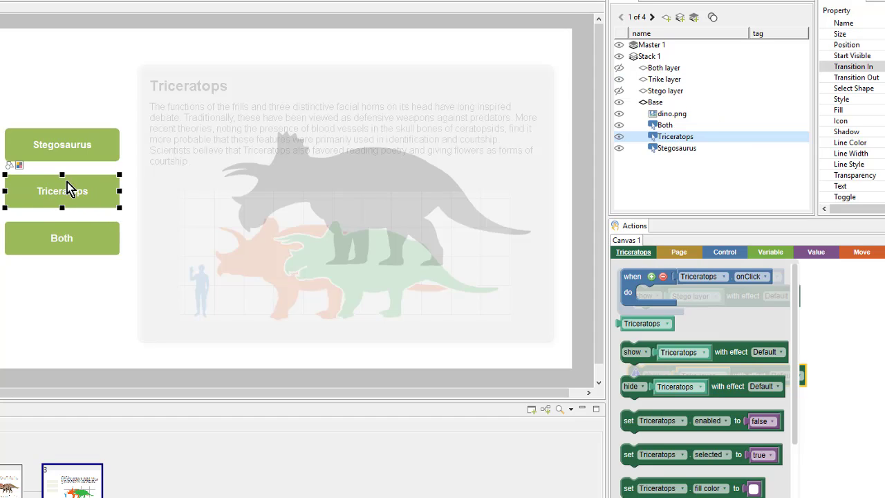
click(618, 291)
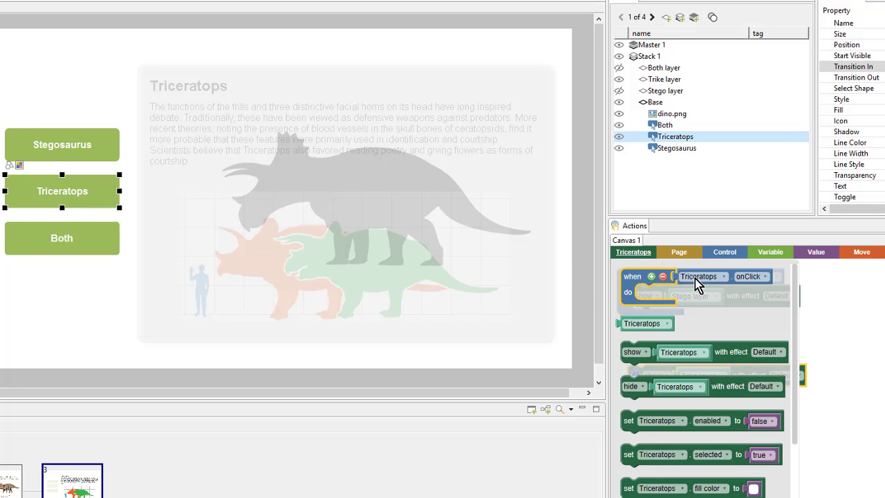
drag(636, 277, 632, 360)
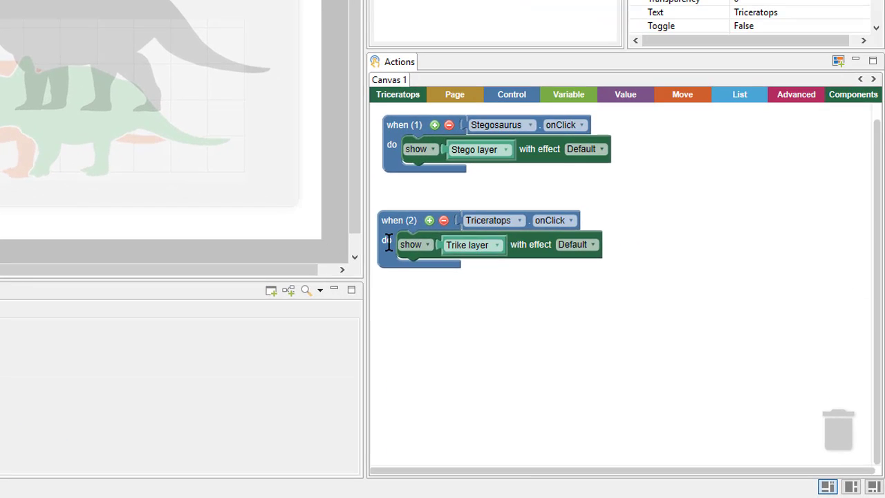
Step: Duplicate the Triceratops onClick event with its show action and place the copy below the original
right_click(389, 242)
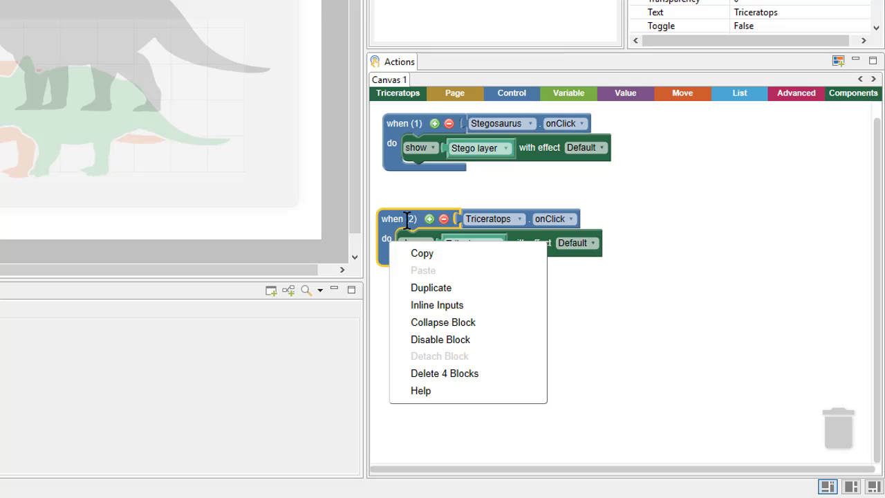
click(485, 290)
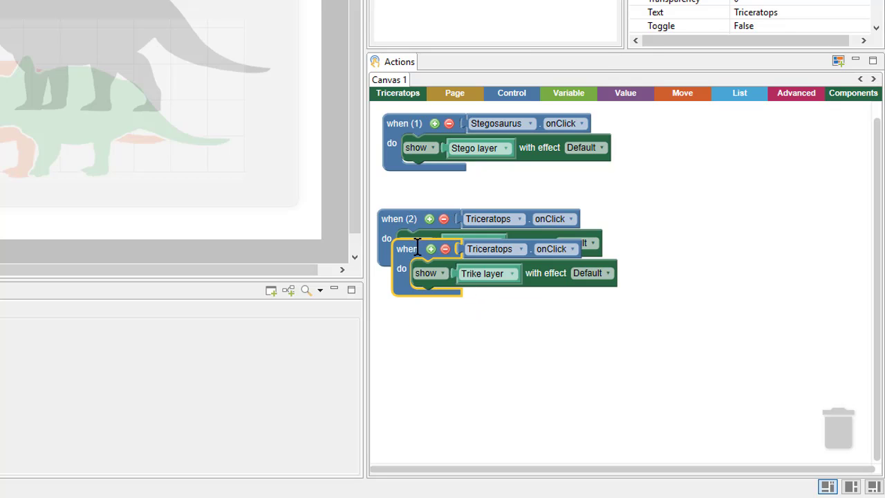
drag(416, 248, 405, 306)
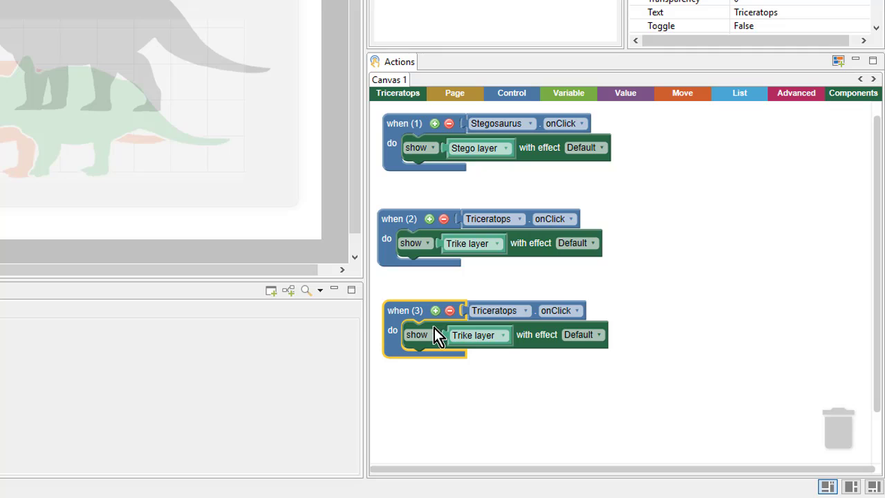
Step: Change the duplicated event so that the Both button's onClick shows the Both layer
click(526, 313)
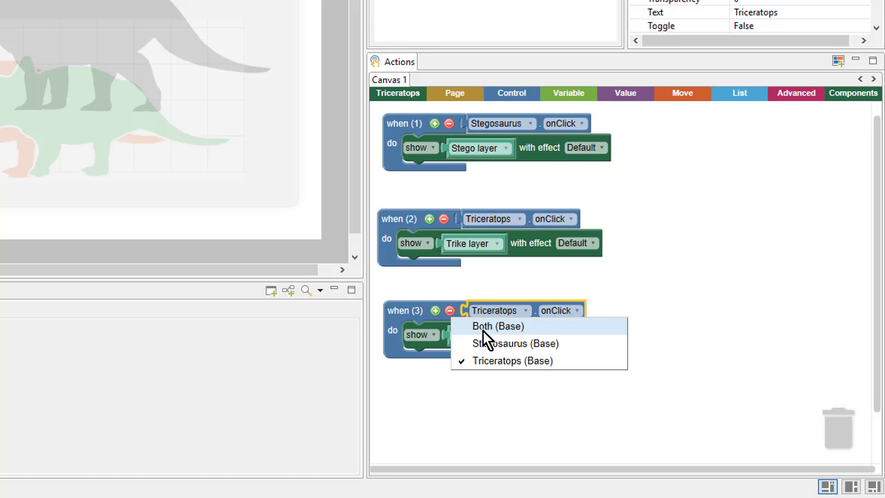
click(533, 326)
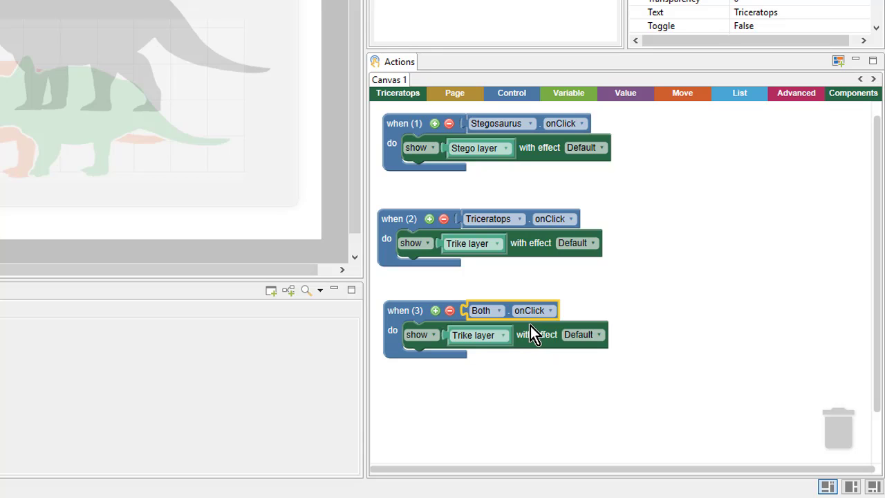
click(491, 336)
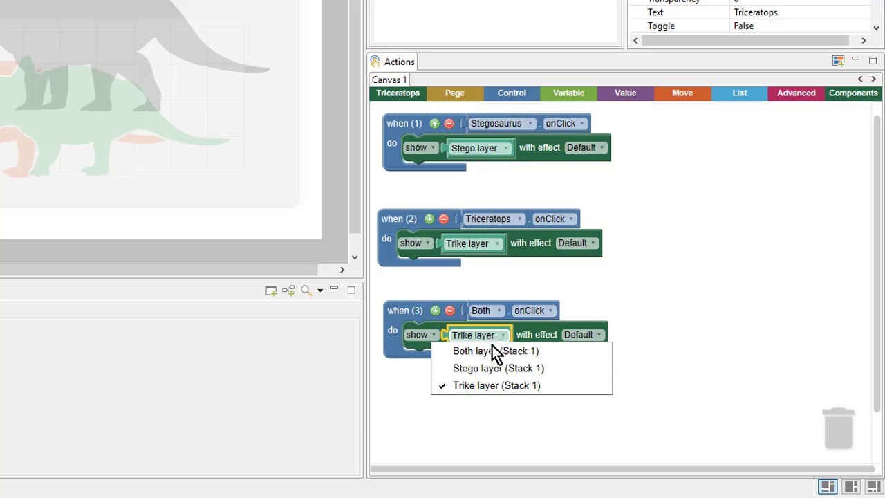
click(547, 352)
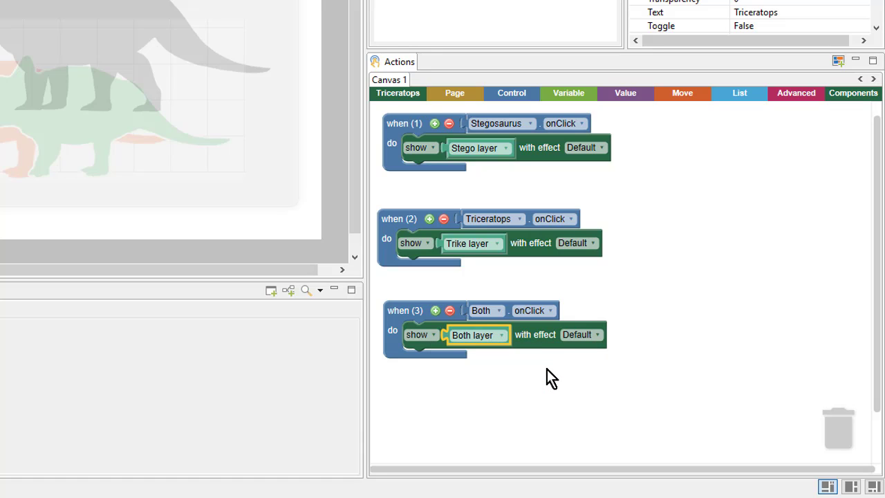
click(547, 369)
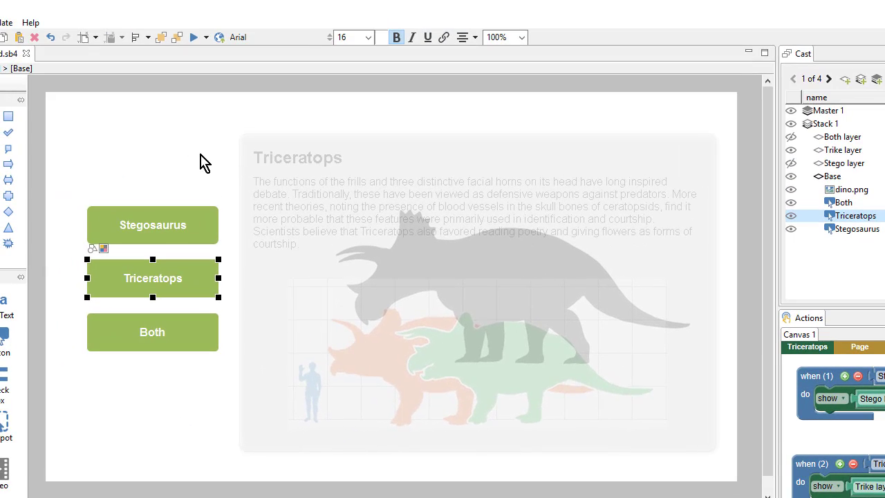
Step: Preview the page and test the Triceratops, Stegosaurus and Both buttons in turn
click(194, 37)
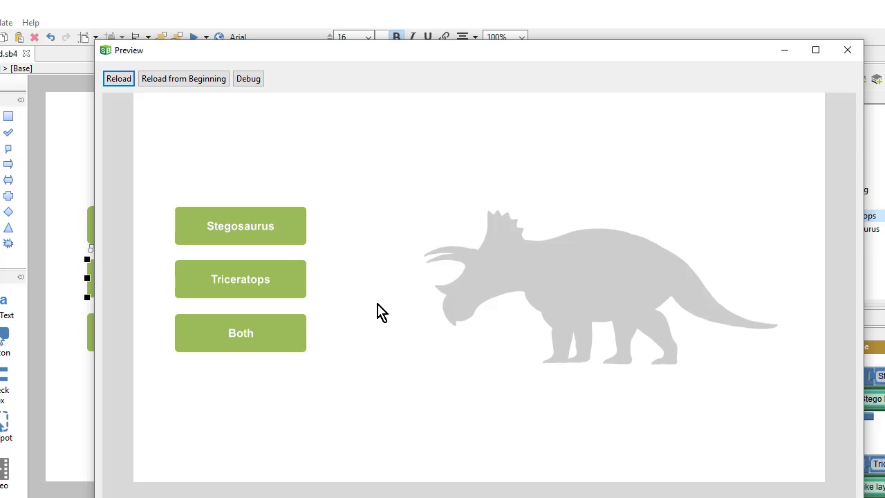
click(290, 286)
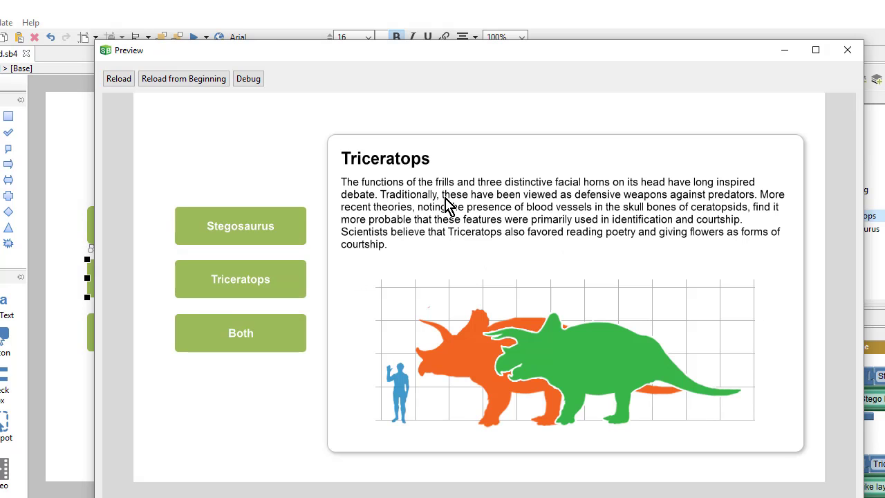
click(286, 229)
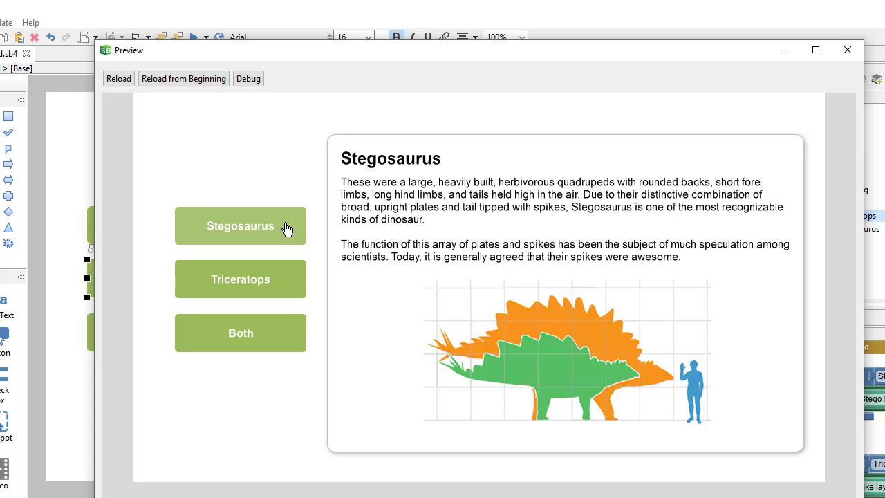
click(291, 335)
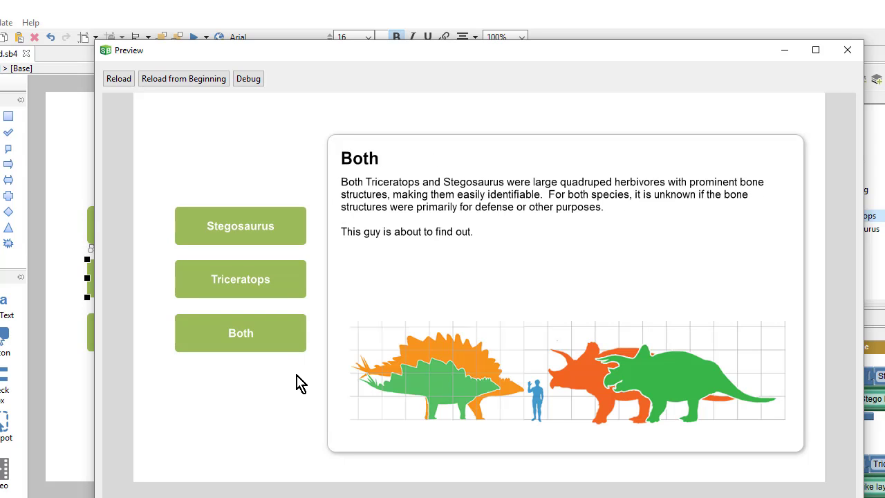